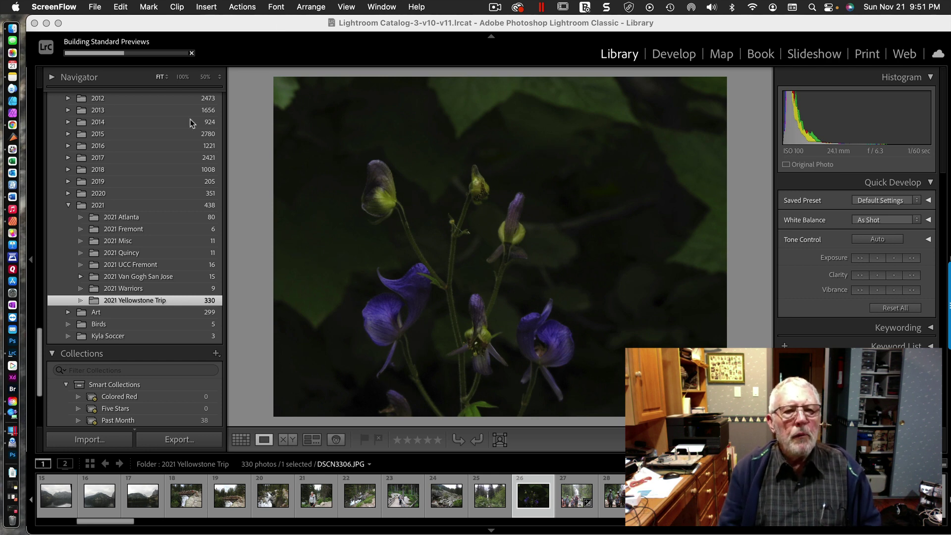
Step: Look through the year-based photo folders under Pictures on the LaCie drive, from 2021 back to 1890-1899
scroll(190, 121, "up", 10)
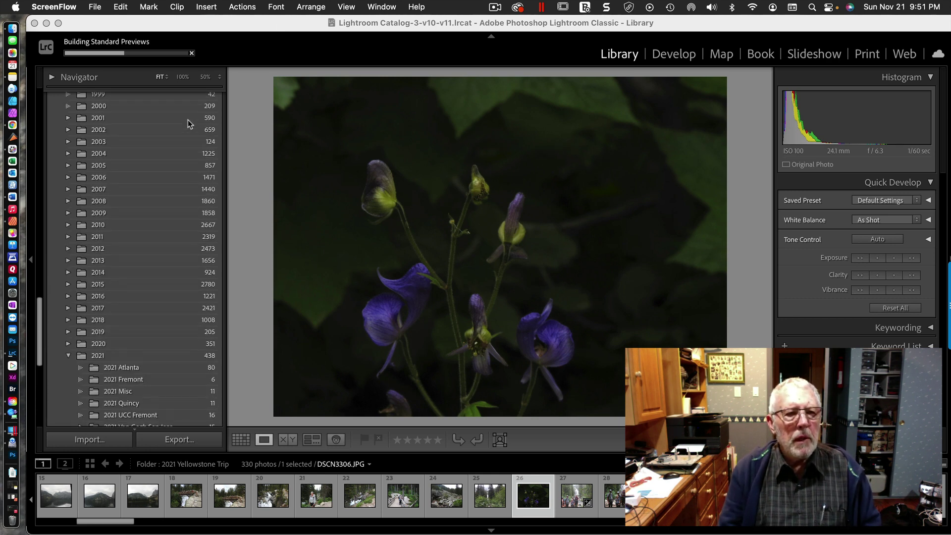
scroll(188, 123, "up", 10)
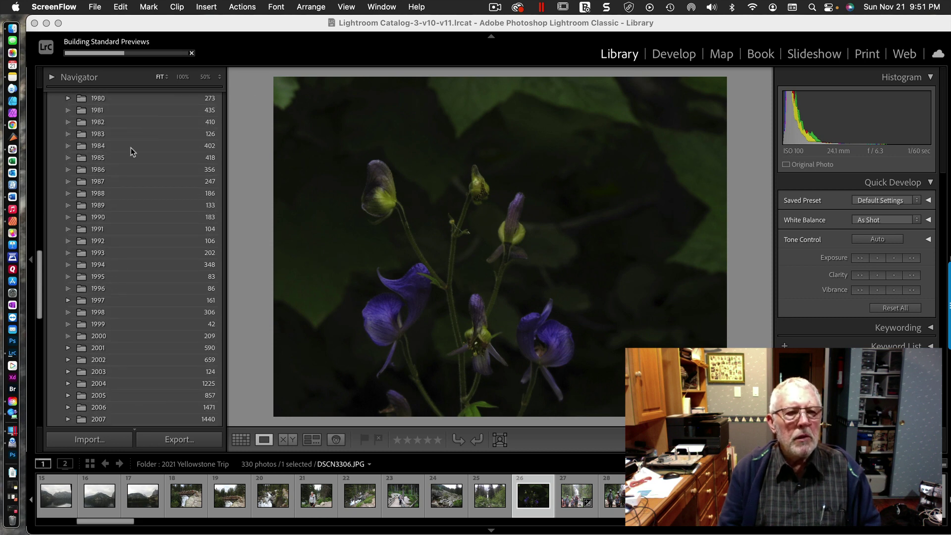
scroll(131, 152, "up", 3)
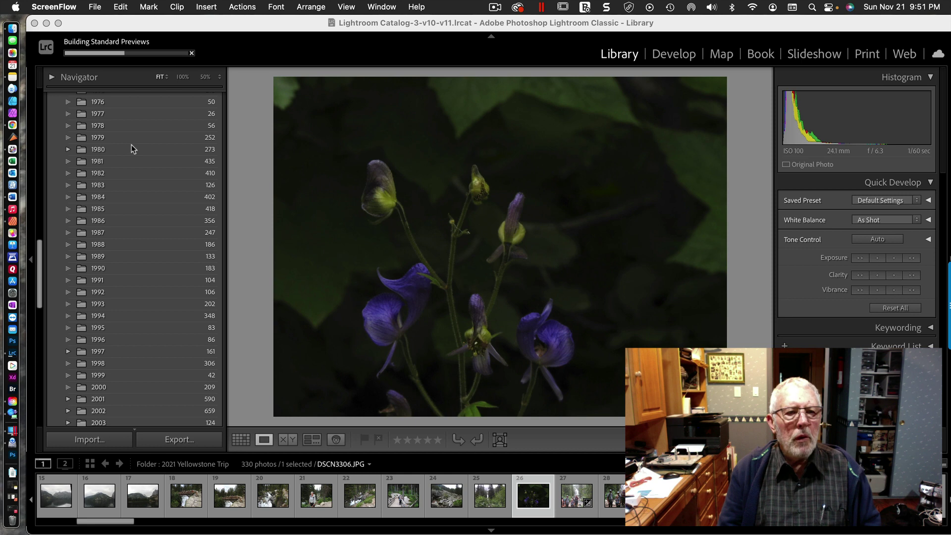
scroll(131, 146, "down", 6)
scroll(131, 148, "down", 6)
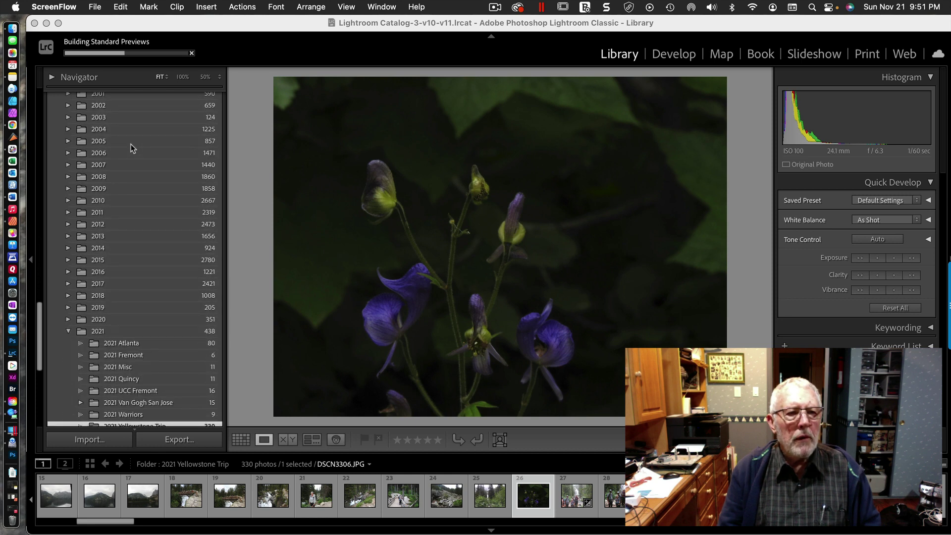
scroll(131, 148, "up", 10)
scroll(132, 147, "up", 8)
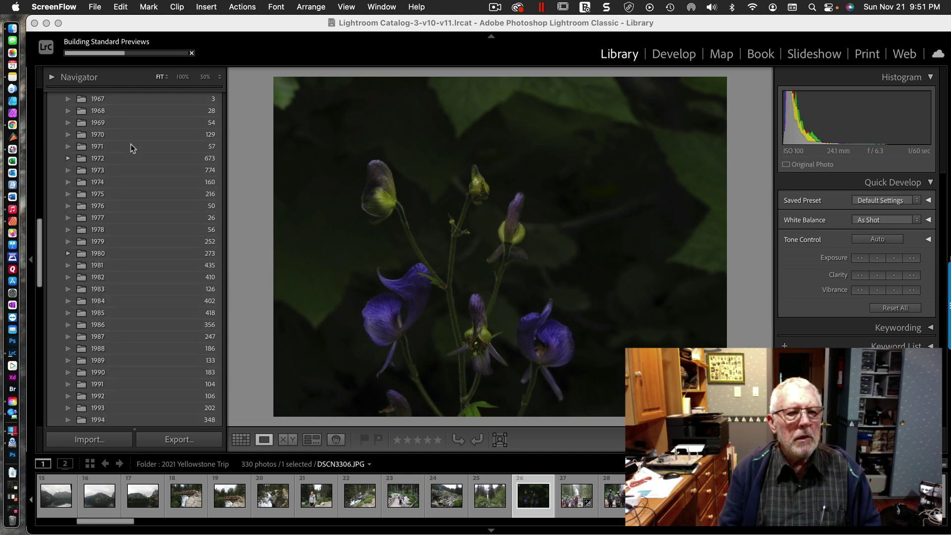
scroll(131, 146, "up", 10)
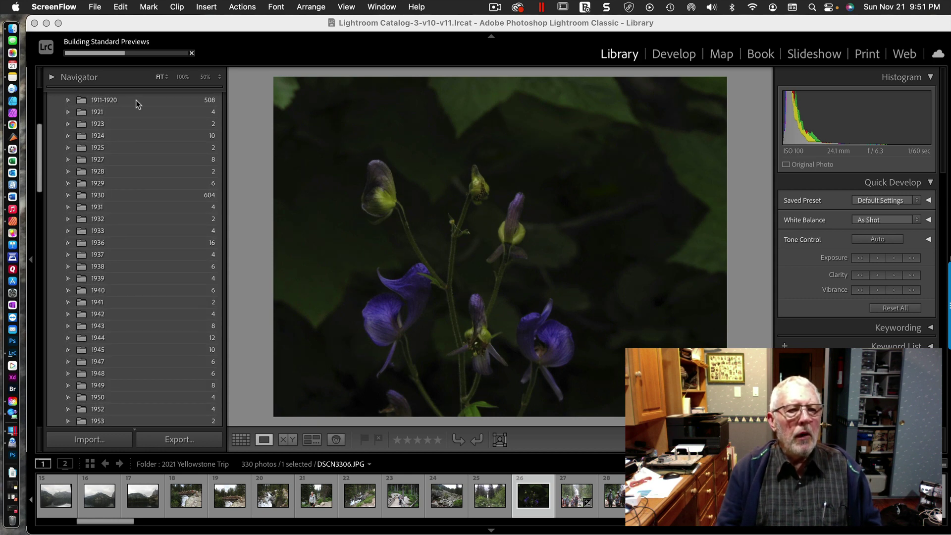
scroll(123, 125, "up", 1)
scroll(122, 125, "up", 4)
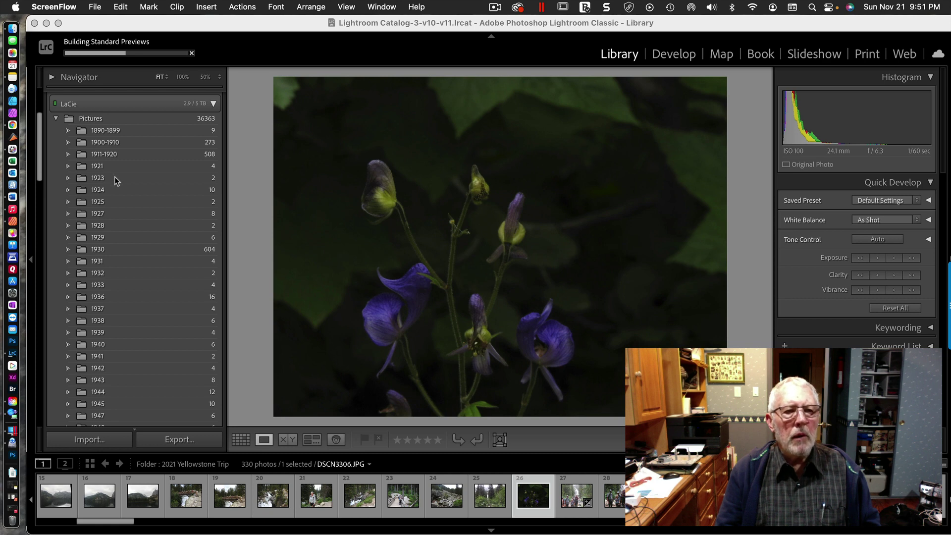
Step: Review the available commands for importing photos and video into the catalog, without starting an import
left_click(217, 28)
left_click_drag(217, 29, 219, 35)
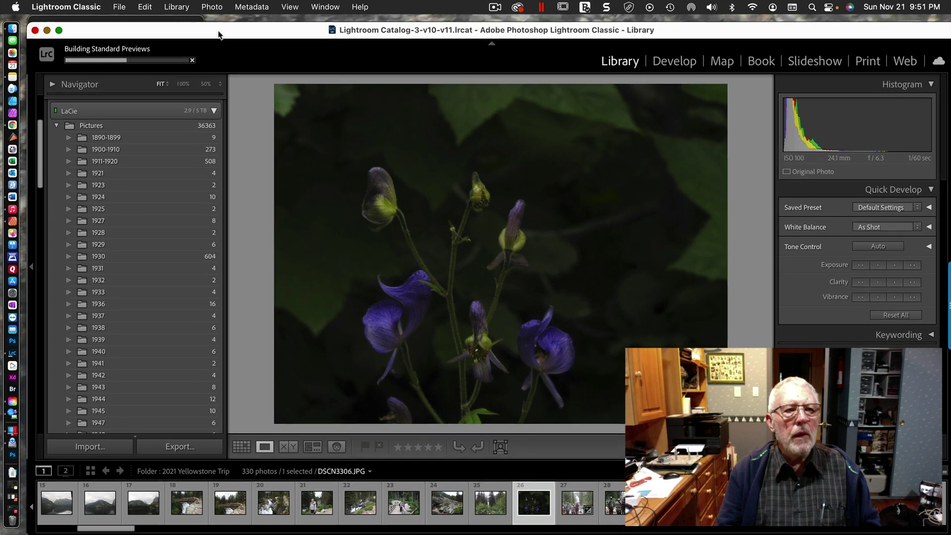
left_click(120, 7)
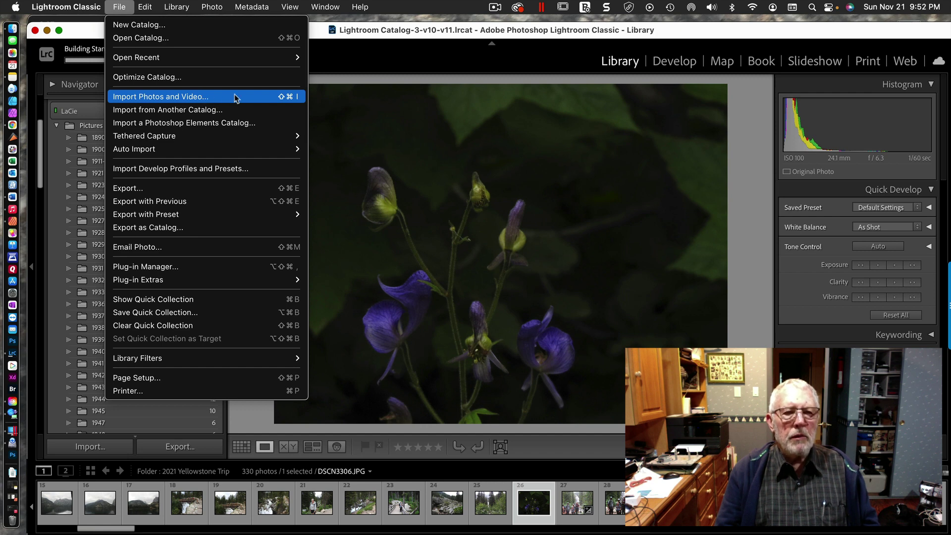
left_click(364, 66)
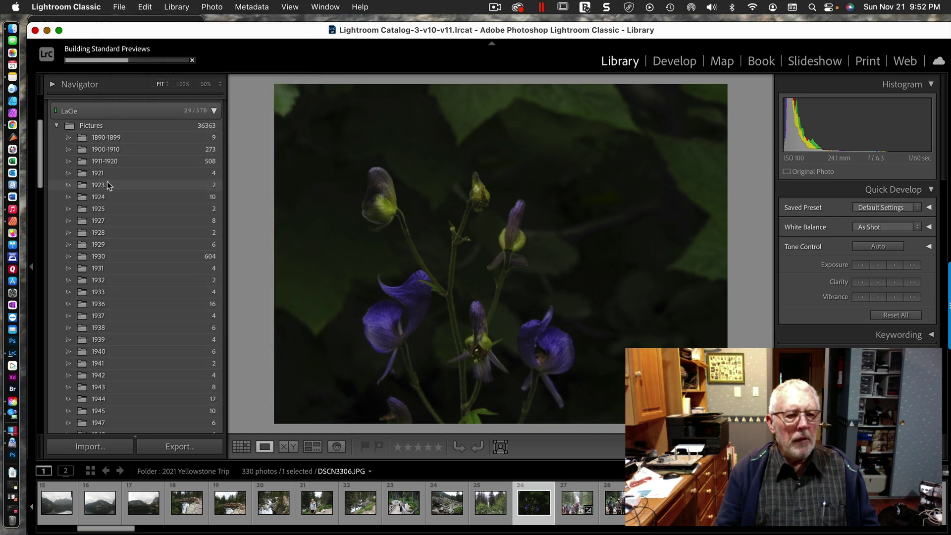
Step: Examine the folder list from the oldest years to 2021, including the event subfolders inside 2013
scroll(101, 276, "up", 5)
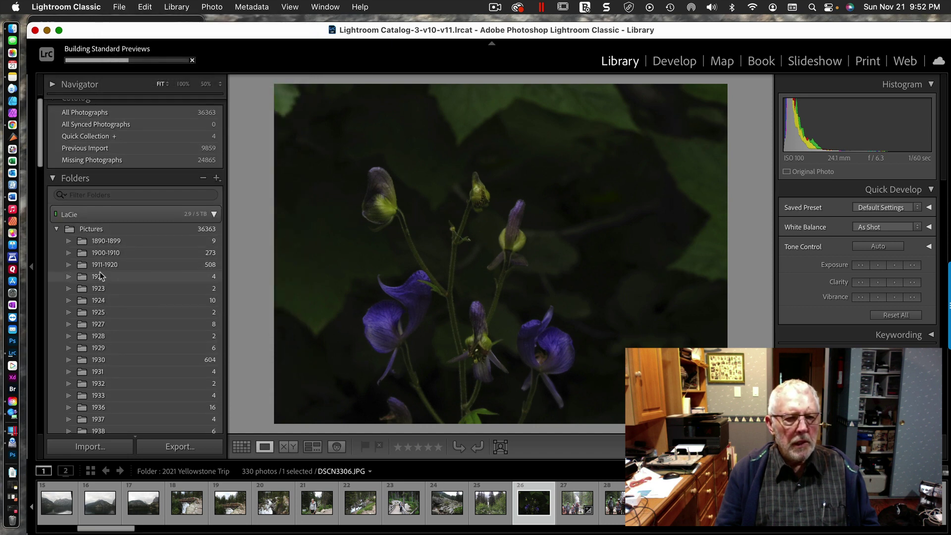
scroll(101, 276, "down", 20)
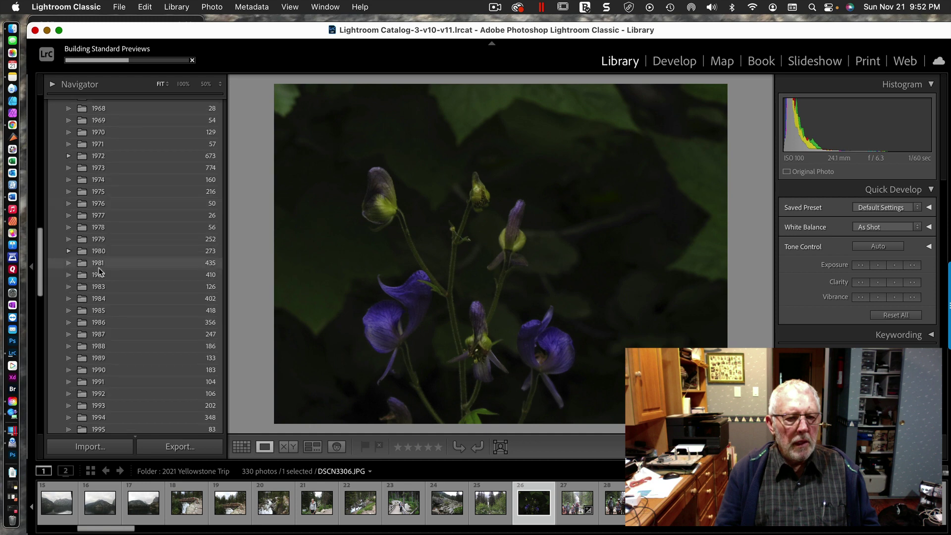
scroll(101, 273, "down", 10)
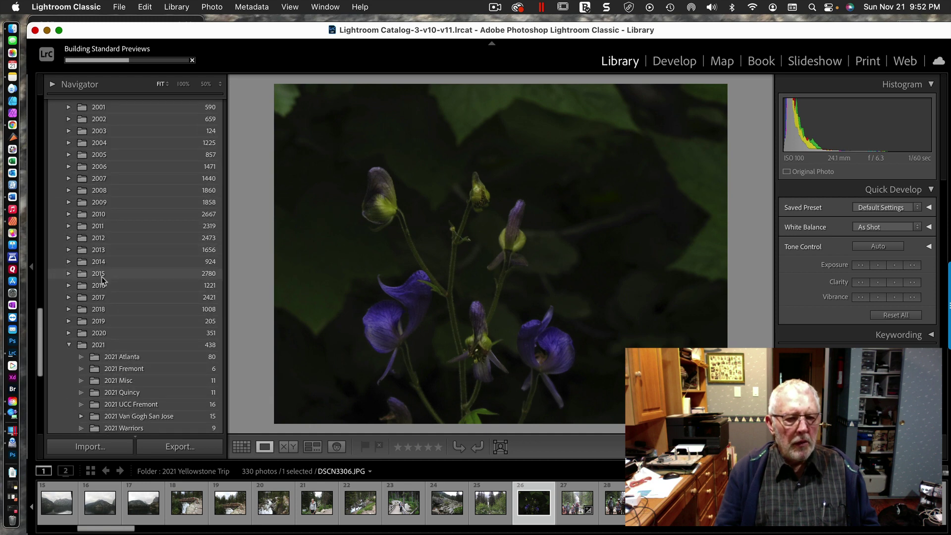
scroll(102, 281, "down", 3)
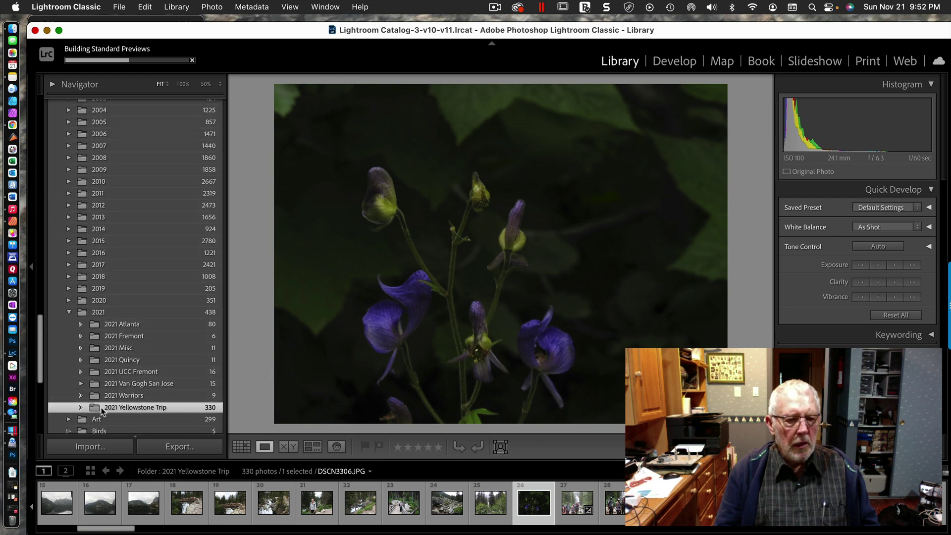
left_click(69, 218)
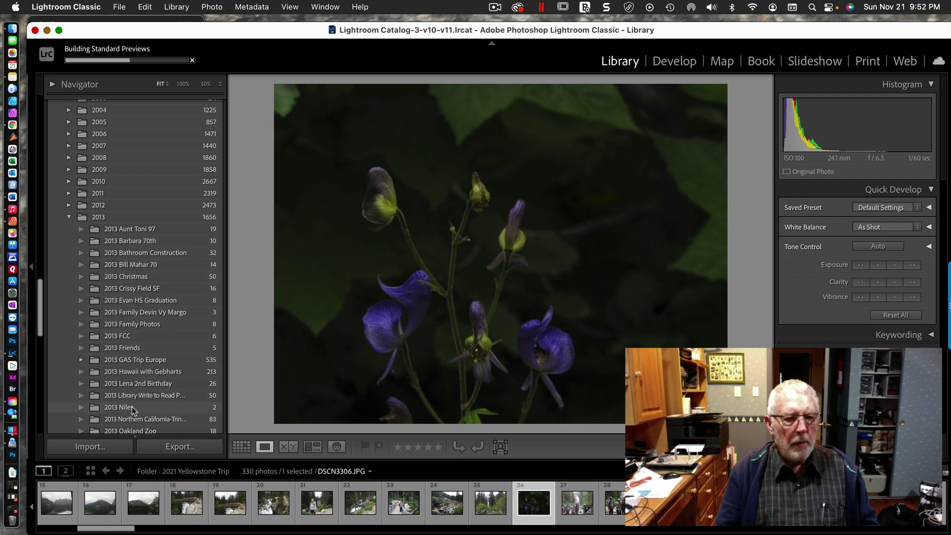
left_click(69, 217)
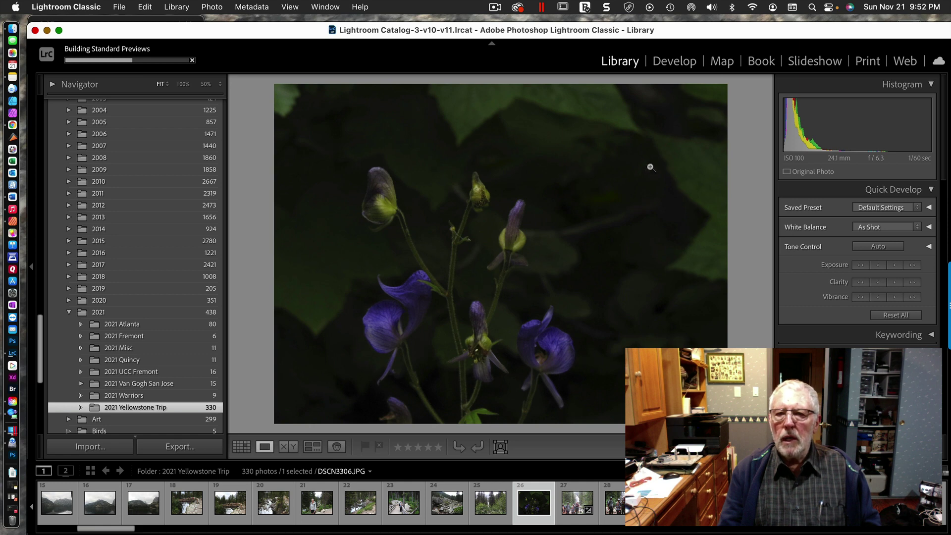
Step: Open the flower photo DSCN3306.JPG for developing and brighten it by lifting the shadows and setting Exposure to +2.75
left_click(675, 64)
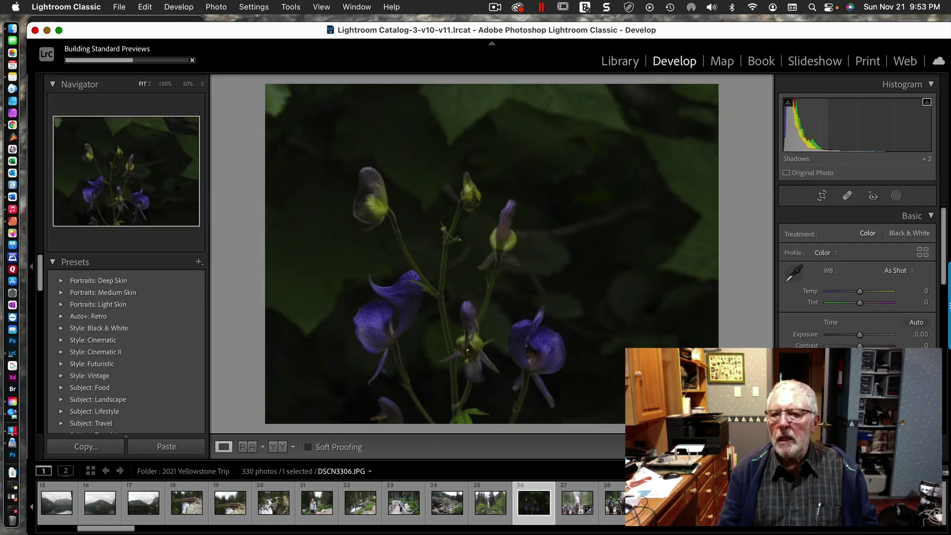
left_click_drag(802, 139, 822, 143)
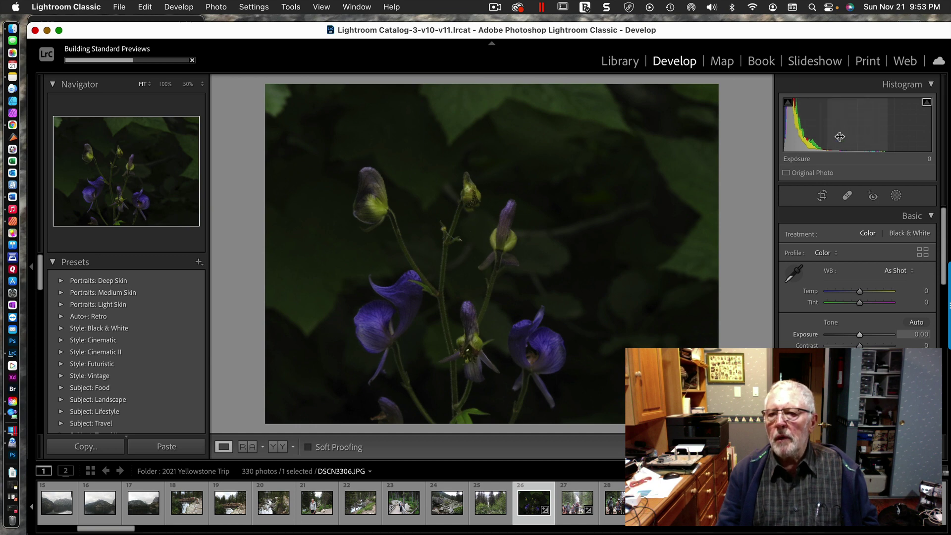
left_click_drag(796, 128, 843, 128)
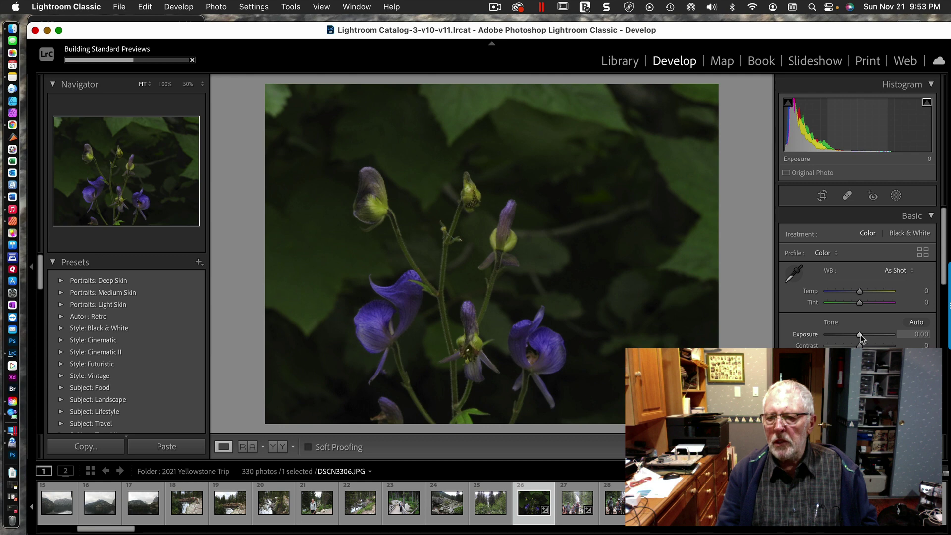
left_click_drag(861, 335, 878, 332)
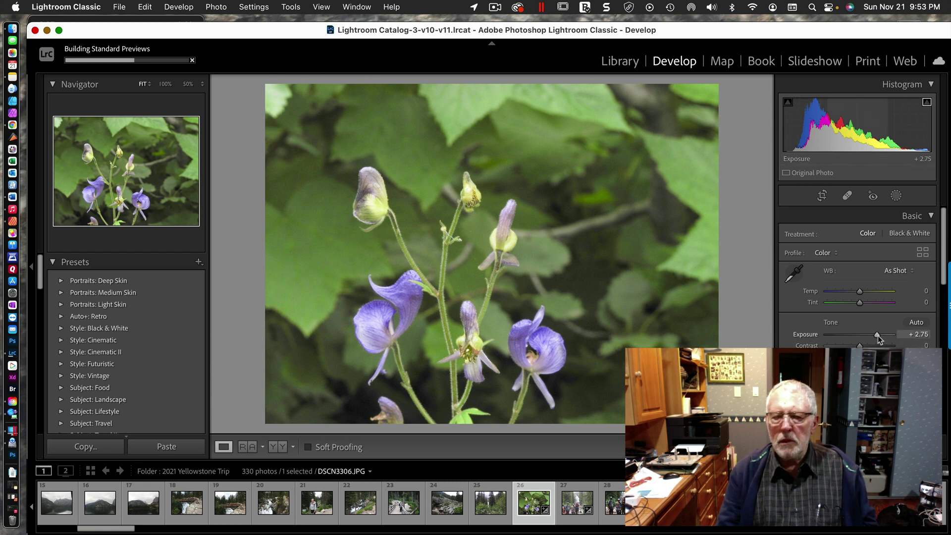
mouse_move(878, 335)
left_mouse_down()
mouse_move(888, 333)
mouse_move(878, 337)
left_mouse_up()
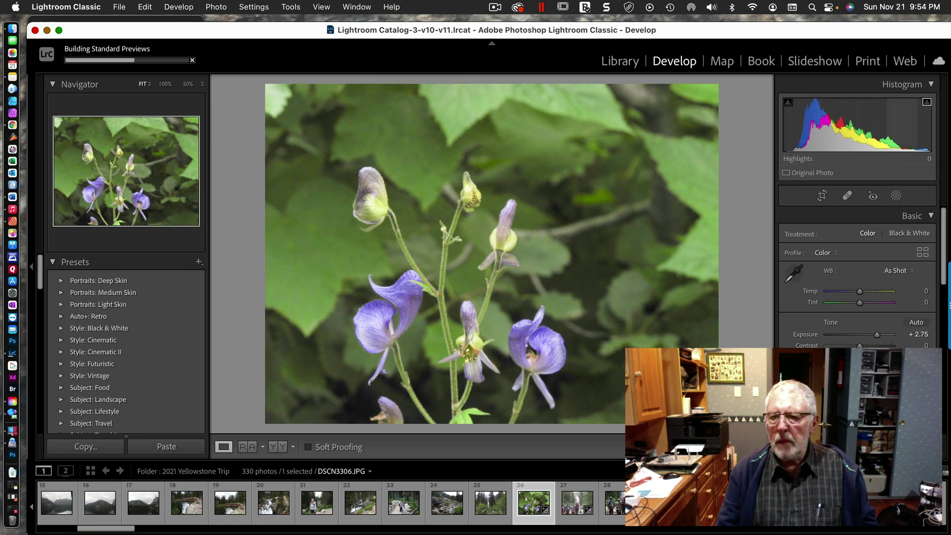
Step: Set the flower photo's Tint to +23 and Contrast to +30, with slight shadow and highlight adjustments on the histogram
mouse_move(860, 303)
left_mouse_down()
mouse_move(849, 310)
mouse_move(879, 305)
mouse_move(861, 311)
mouse_move(869, 303)
left_mouse_up()
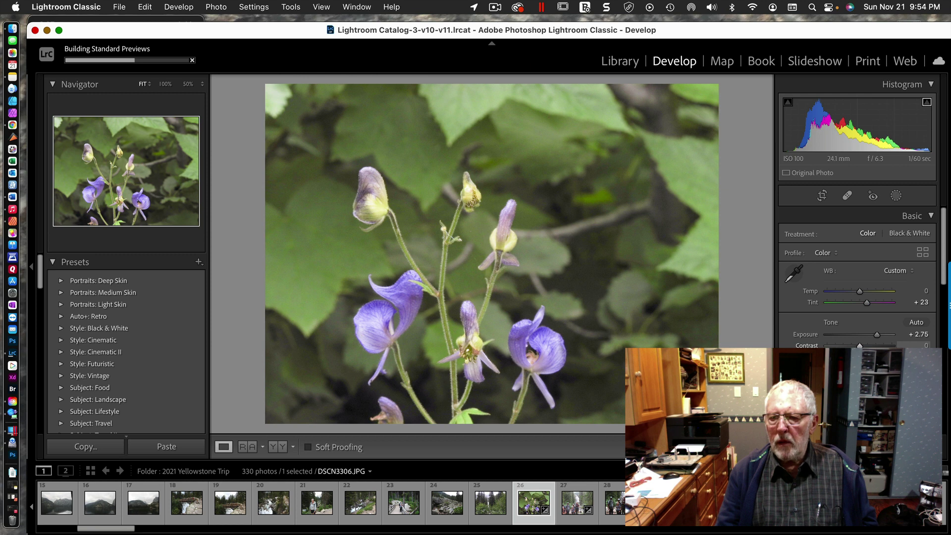
left_click_drag(857, 345, 852, 345)
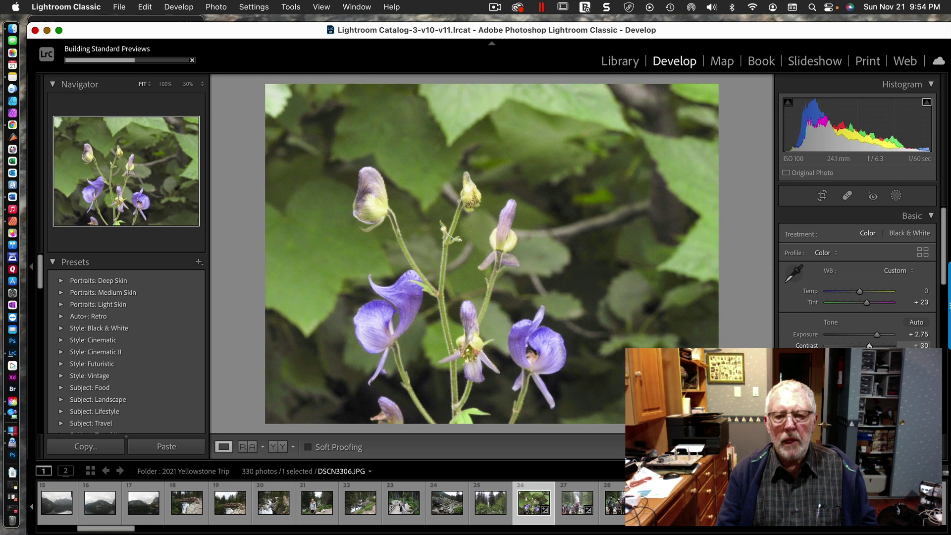
left_click_drag(870, 346, 871, 345)
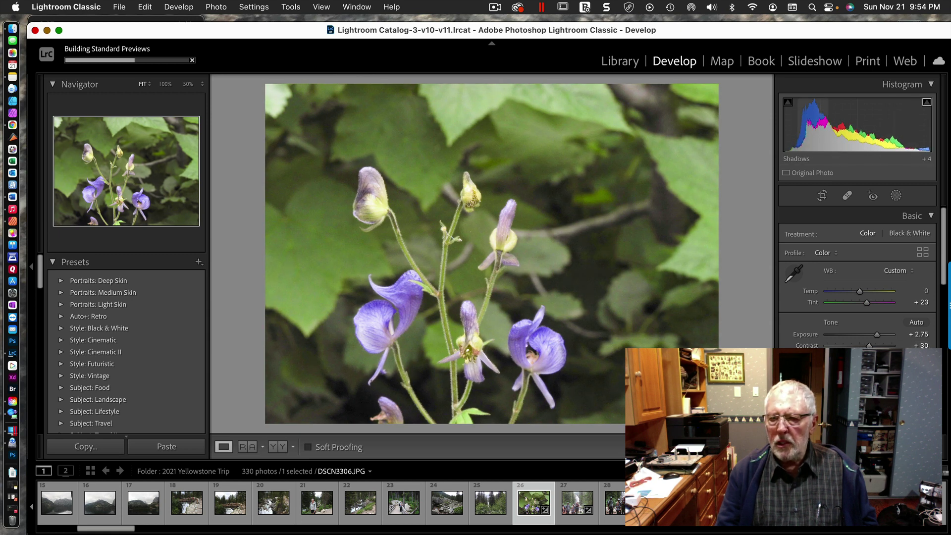
left_click_drag(813, 129, 810, 131)
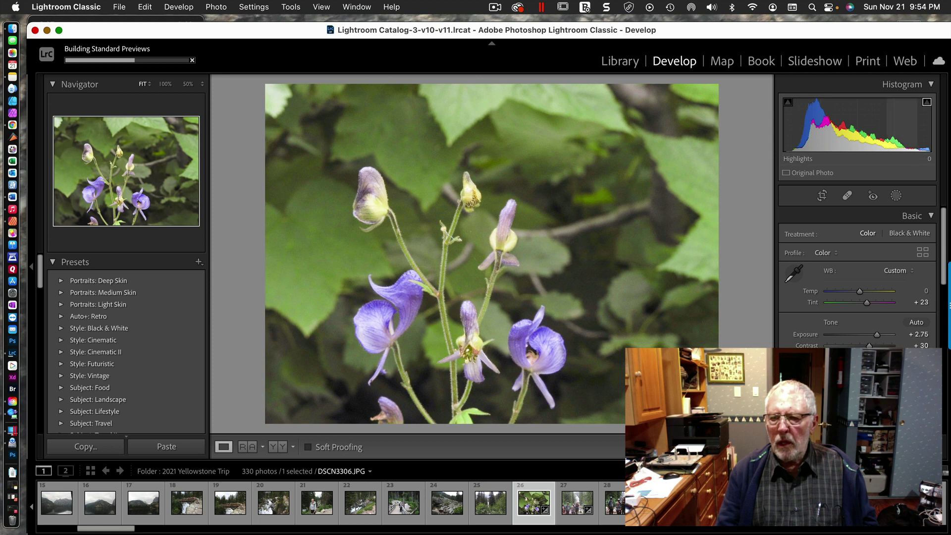
left_click_drag(882, 131, 879, 131)
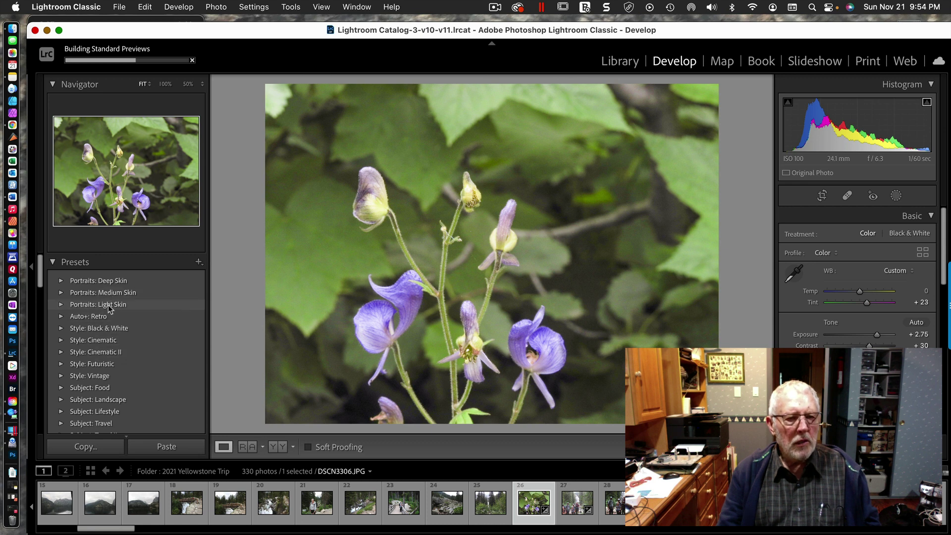
Step: Preview the Style: Cinematic presets CN01 to CN10 on the flower photo without applying any
left_click(101, 342)
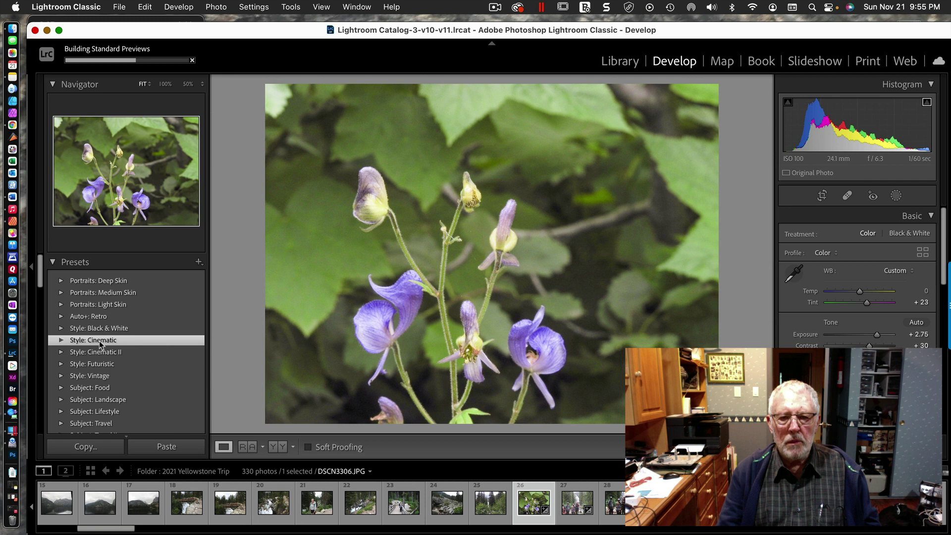
left_click(62, 341)
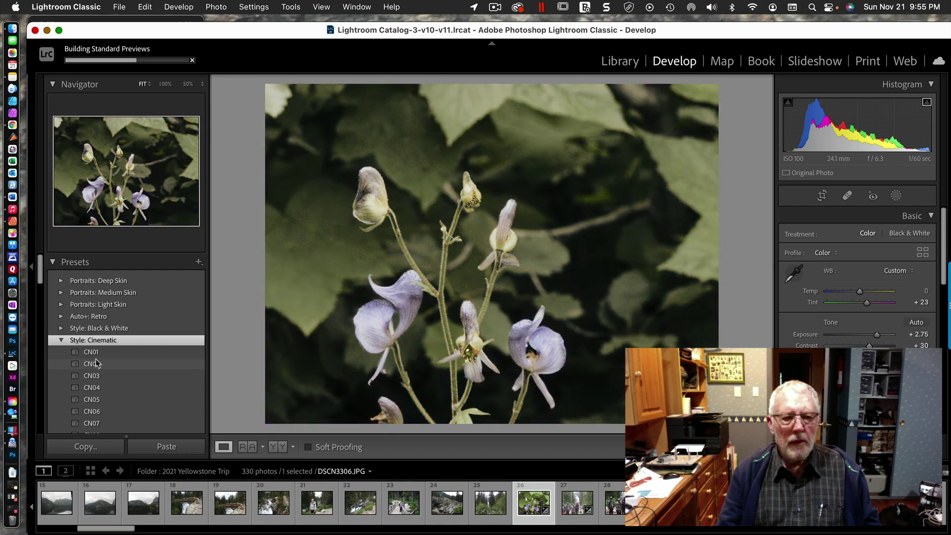
scroll(131, 366, "down", 2)
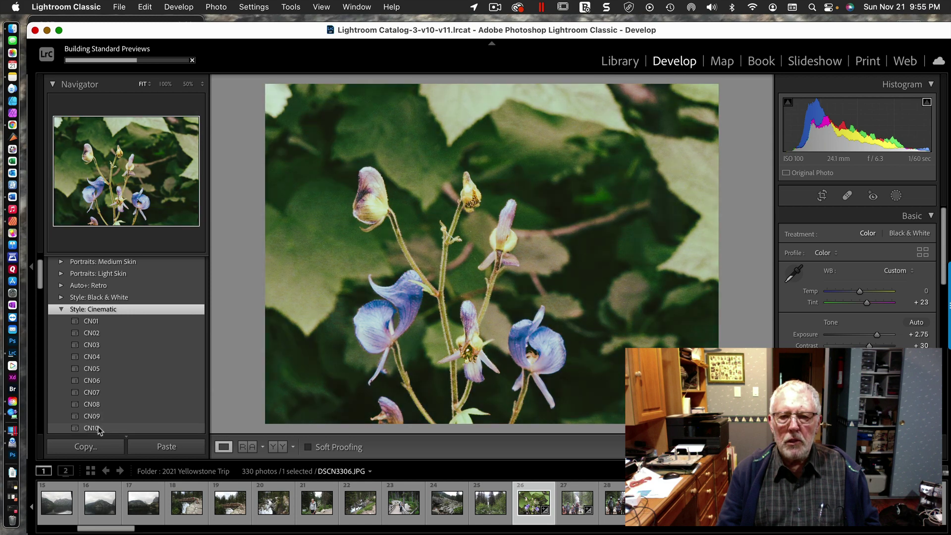
scroll(141, 419, "down", 2)
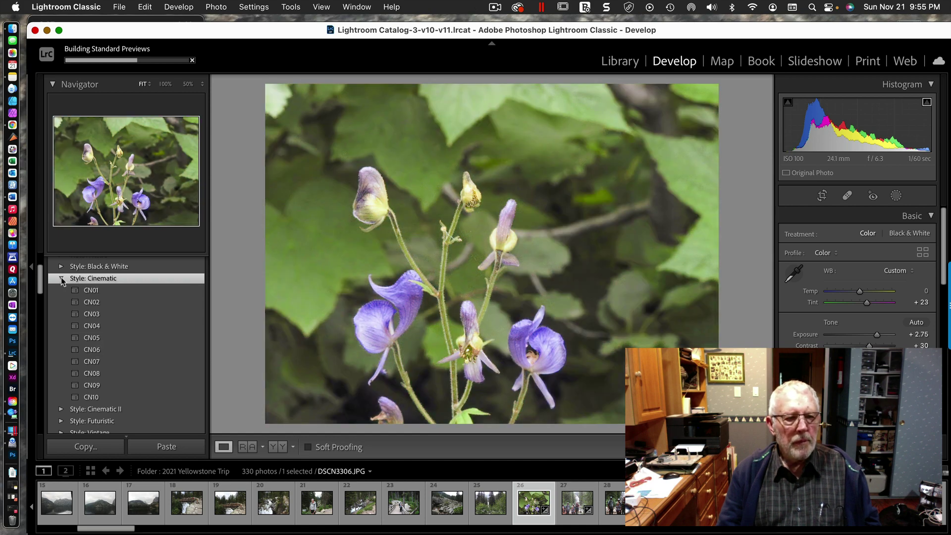
left_click(61, 279)
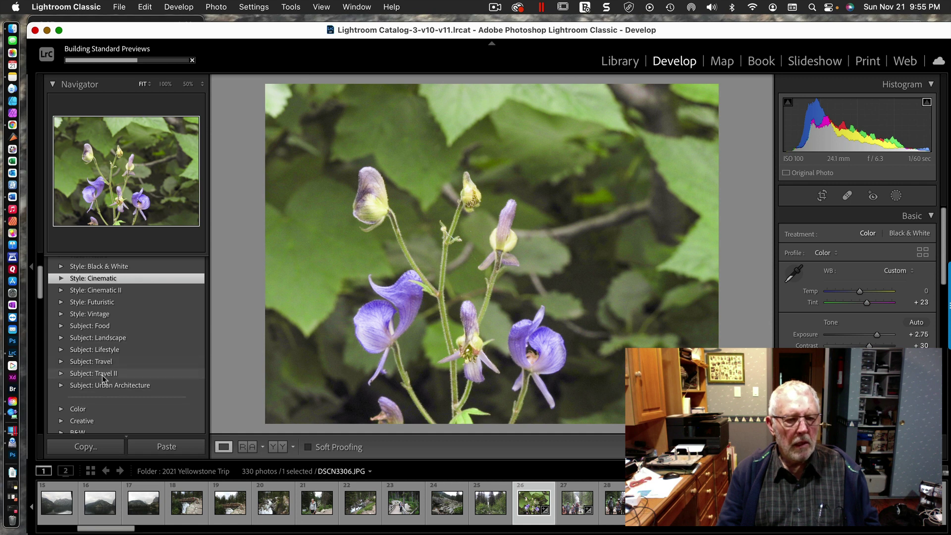
Step: Preview the B&W presets on the flower photo, from B&W Landscape to B&W Soft
scroll(117, 389, "down", 3)
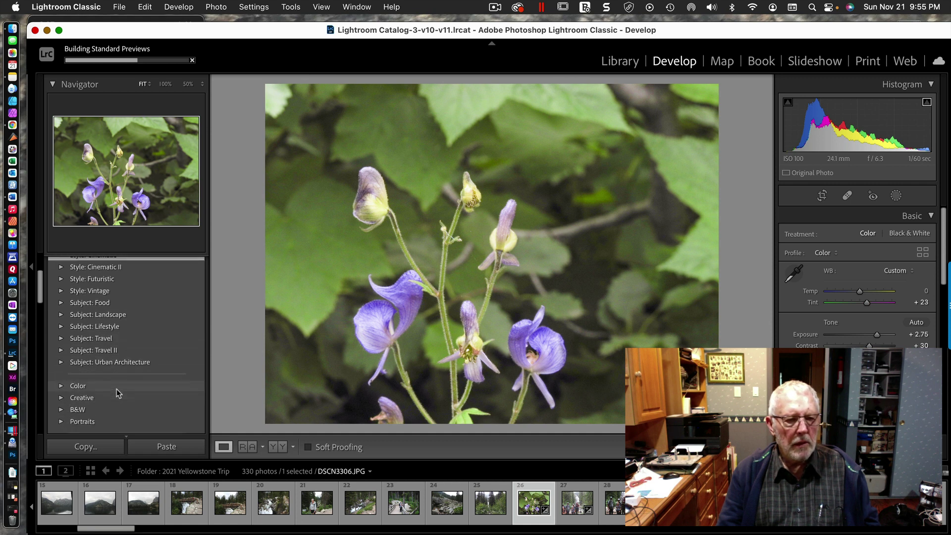
left_click(63, 403)
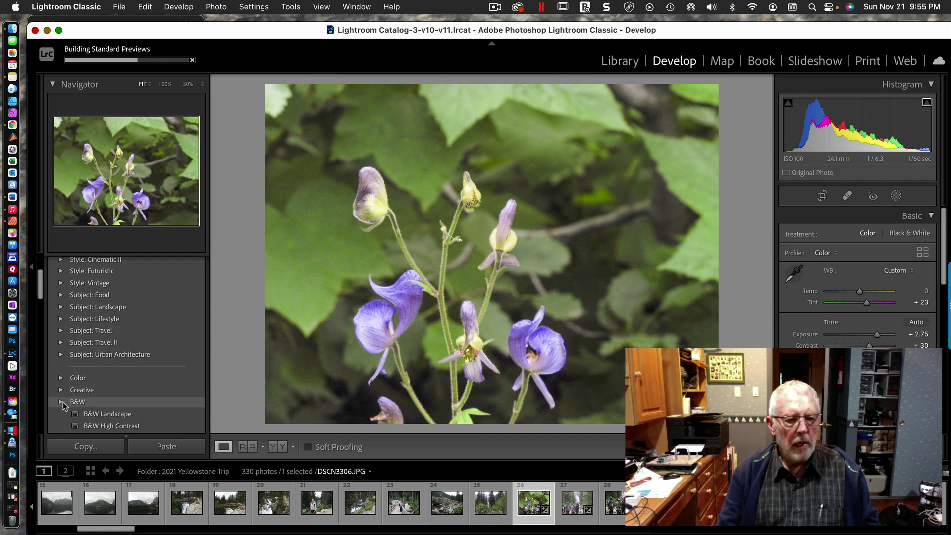
scroll(104, 413, "down", 1)
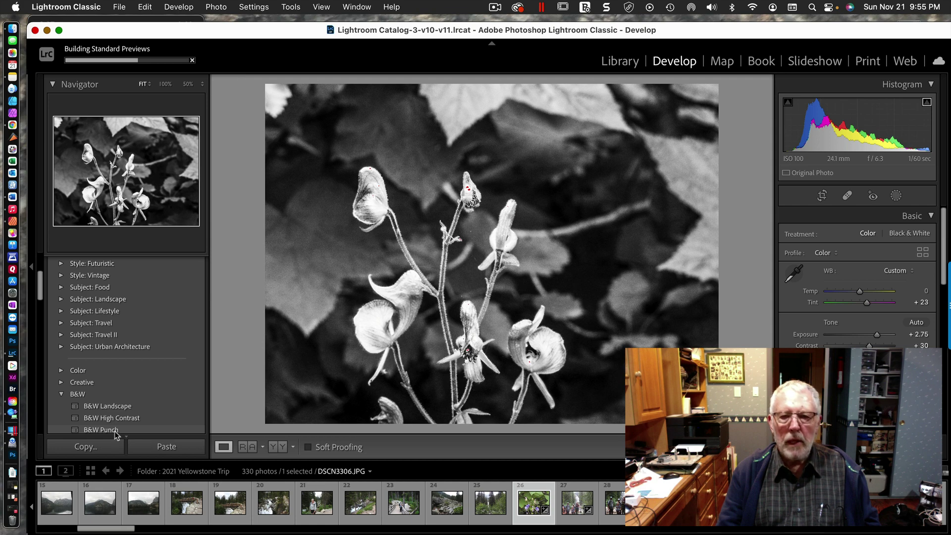
scroll(108, 424, "down", 5)
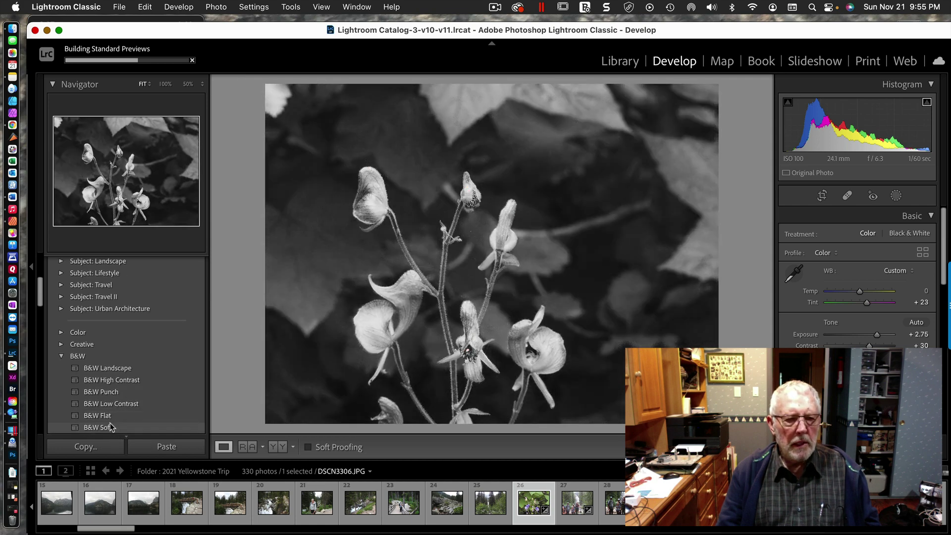
Step: Preview the Creative presets such as Turquoise & Red on the flower photo without applying any, and collapse the preset groups
scroll(105, 420, "down", 2)
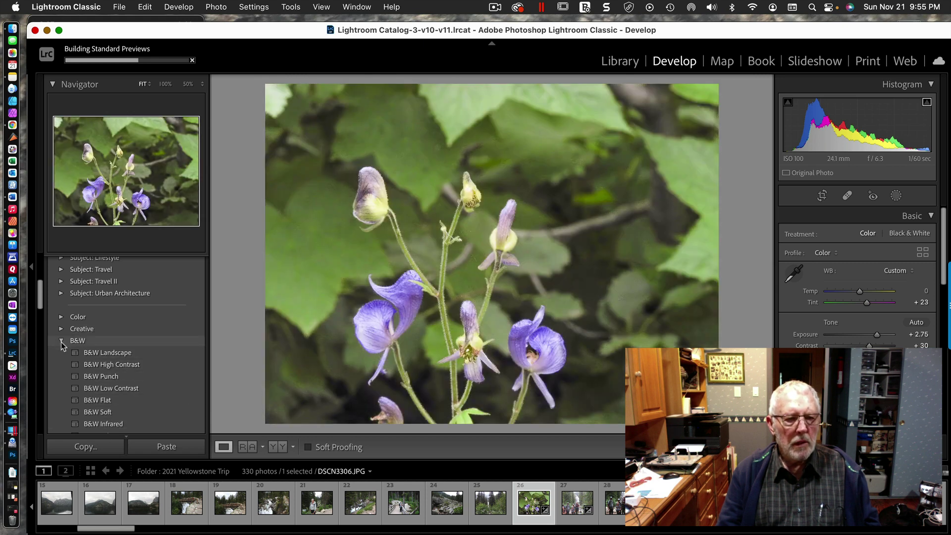
left_click(61, 342)
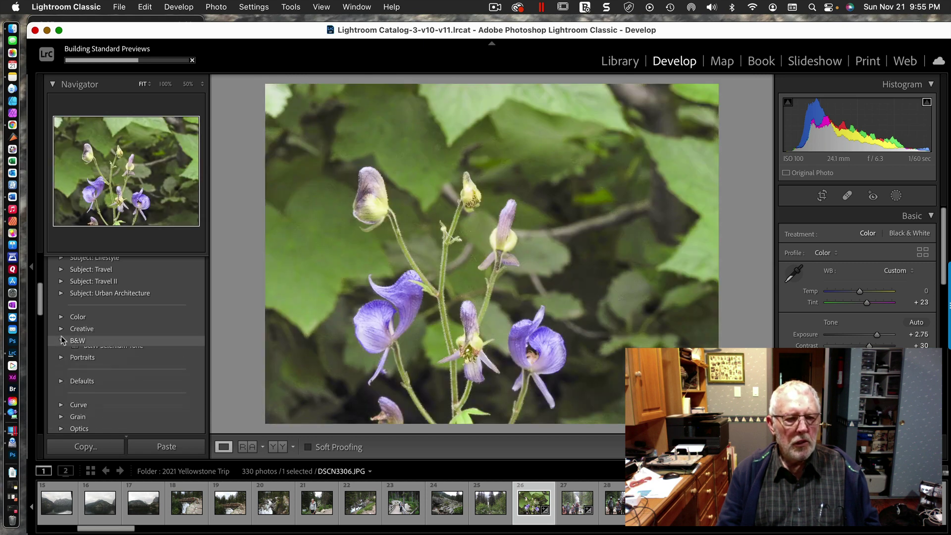
left_click(61, 328)
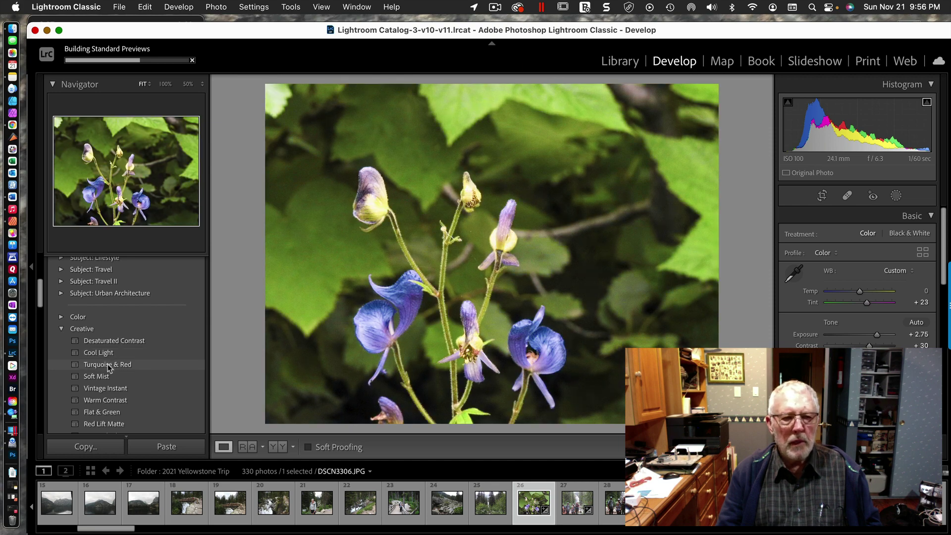
left_click(61, 329)
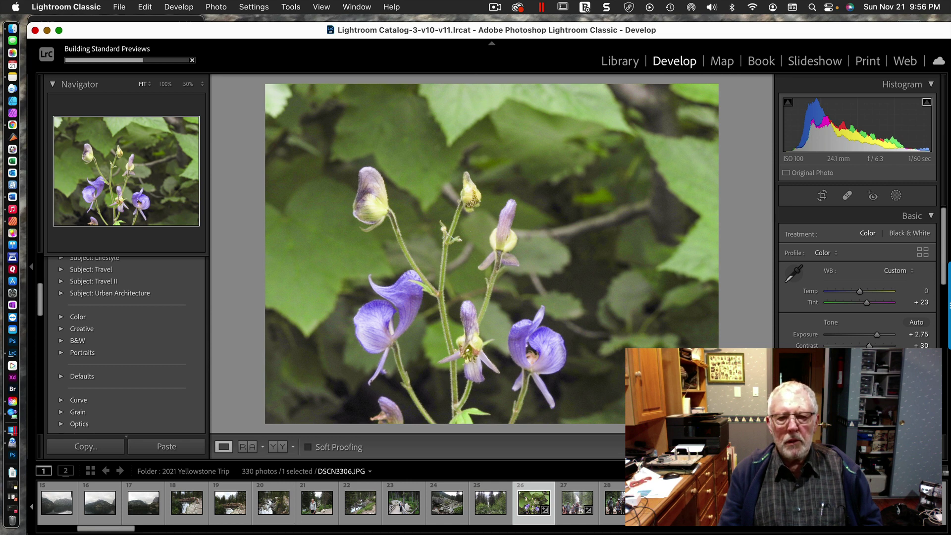
Step: Reset the flower photo's develop settings, and undo a trial brightening made on the histogram with Exposure at +0.90
key("super+shift+r")
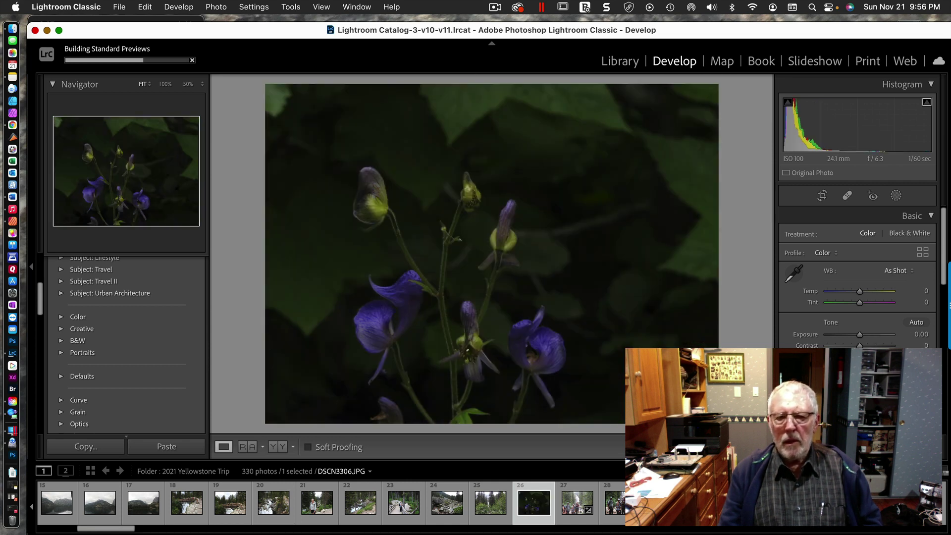
key("super+z")
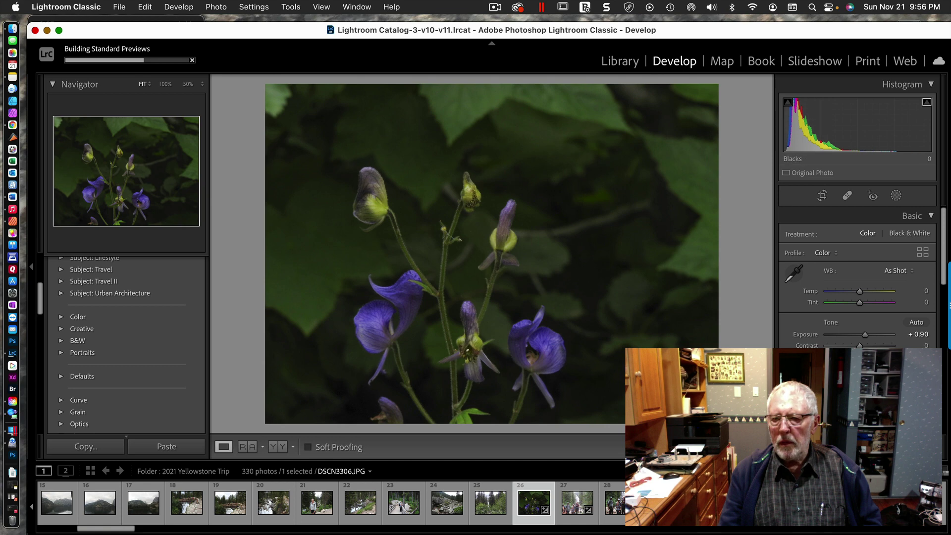
left_click_drag(795, 126, 845, 126)
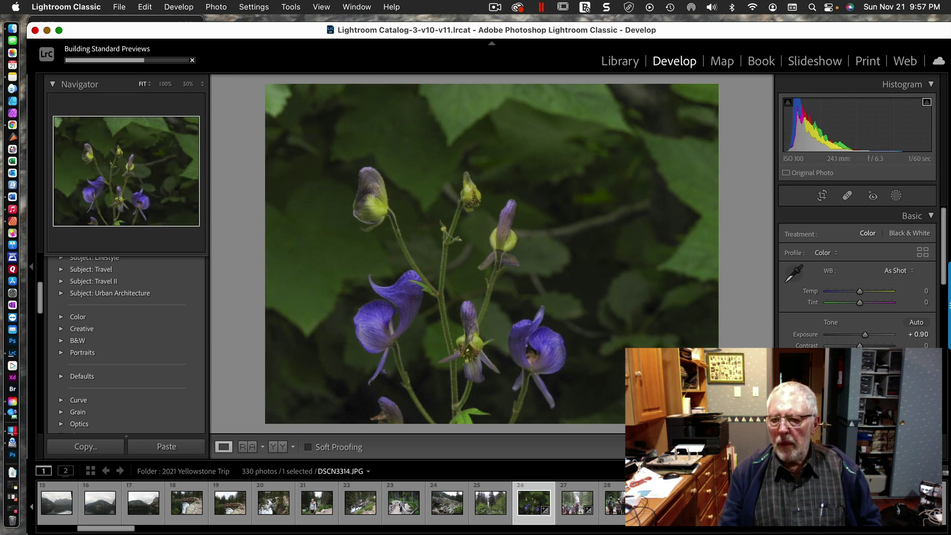
key("super+z")
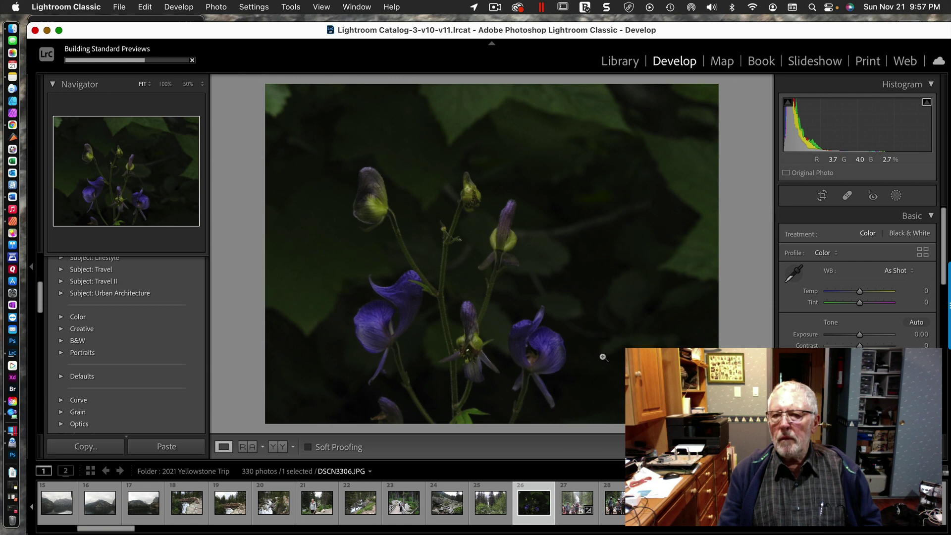
Step: Brighten the flower photo in the Library module with one large and several small Quick Develop exposure increases
left_click(621, 62)
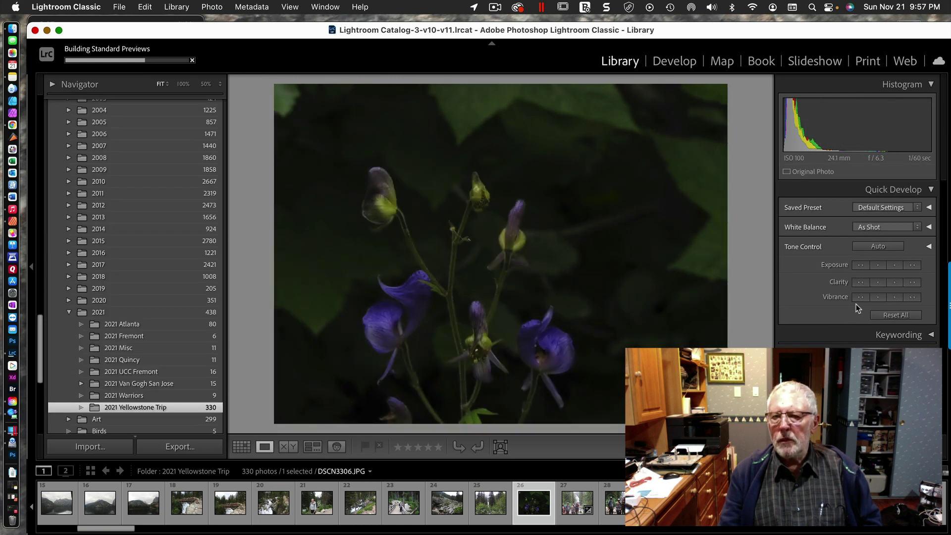
left_click(895, 265)
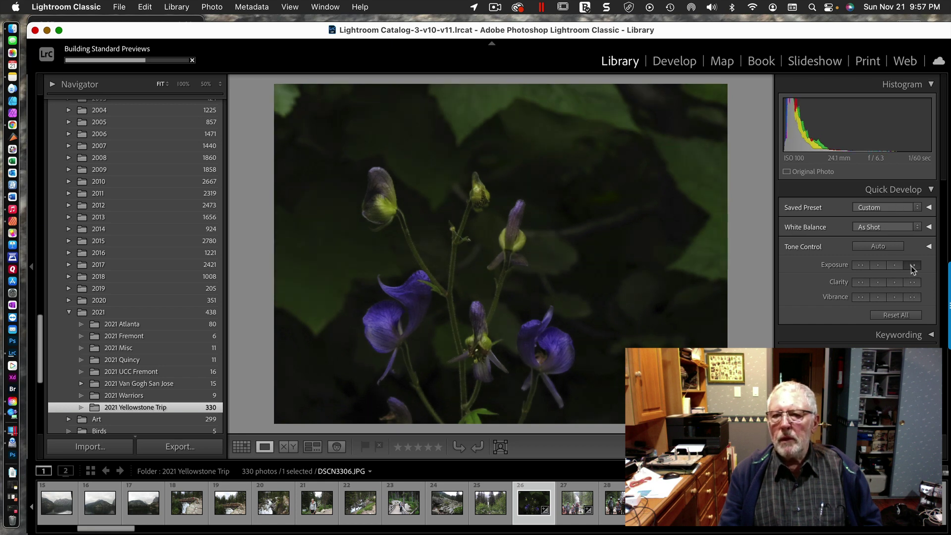
left_click(912, 266)
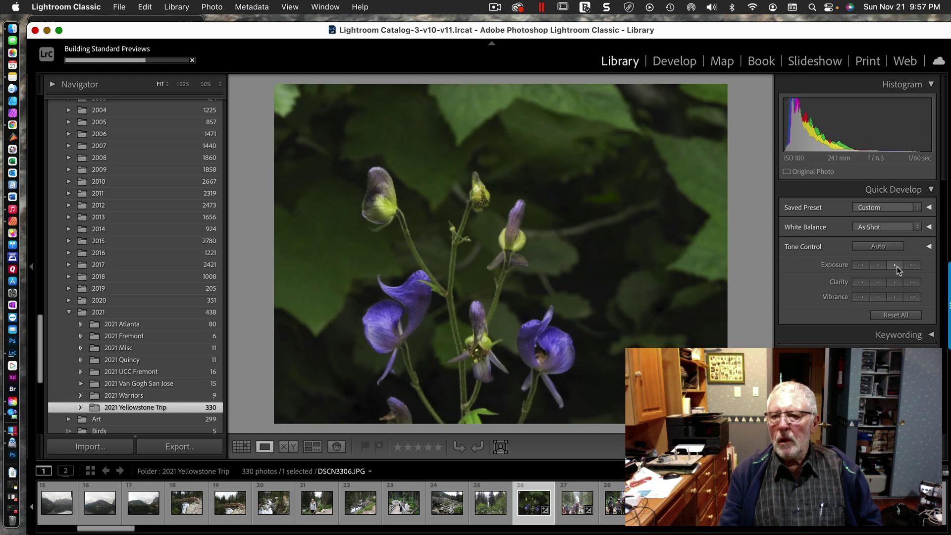
left_click(896, 266)
left_click(897, 266)
left_click(897, 266)
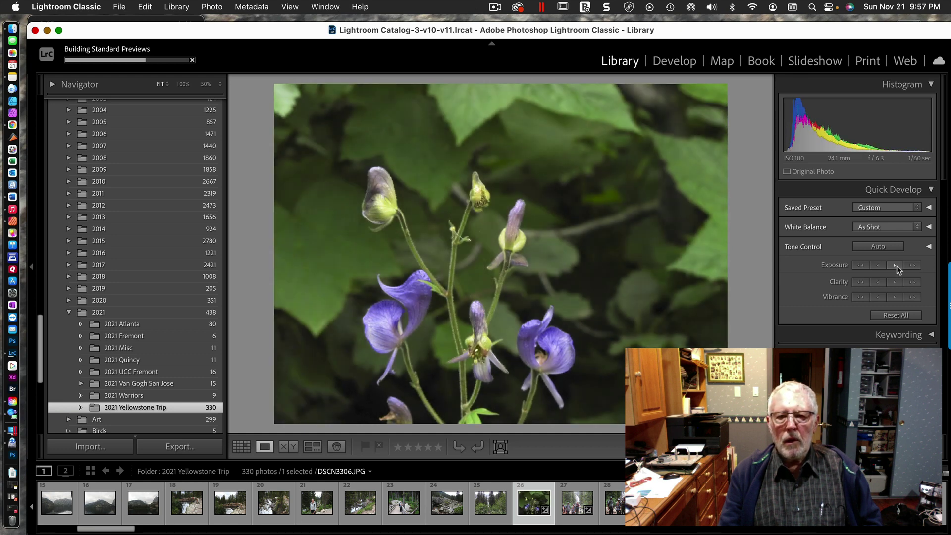
left_click(897, 265)
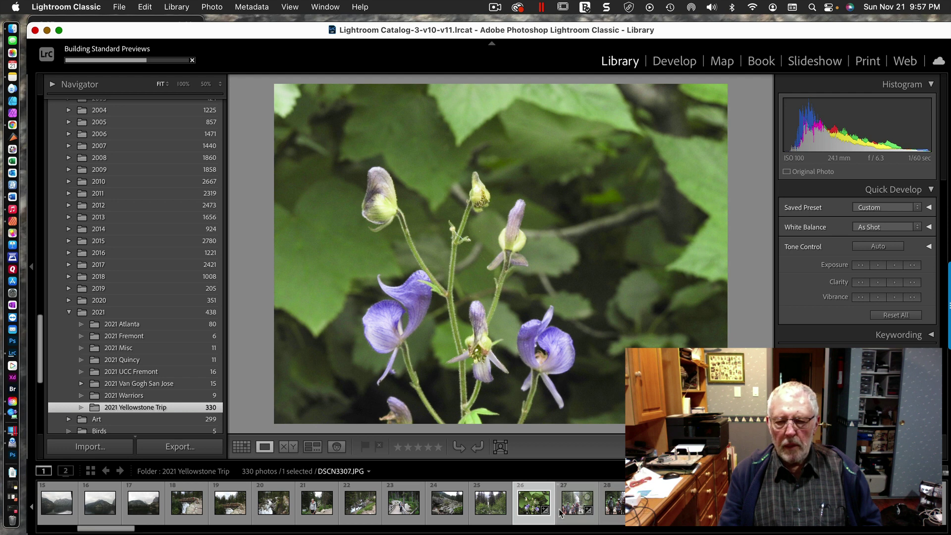
Step: Select the rocky hillside photo DSCN3309.JPG and use Quick Develop to increase its clarity and strongly lower its vibrance
left_click(479, 514)
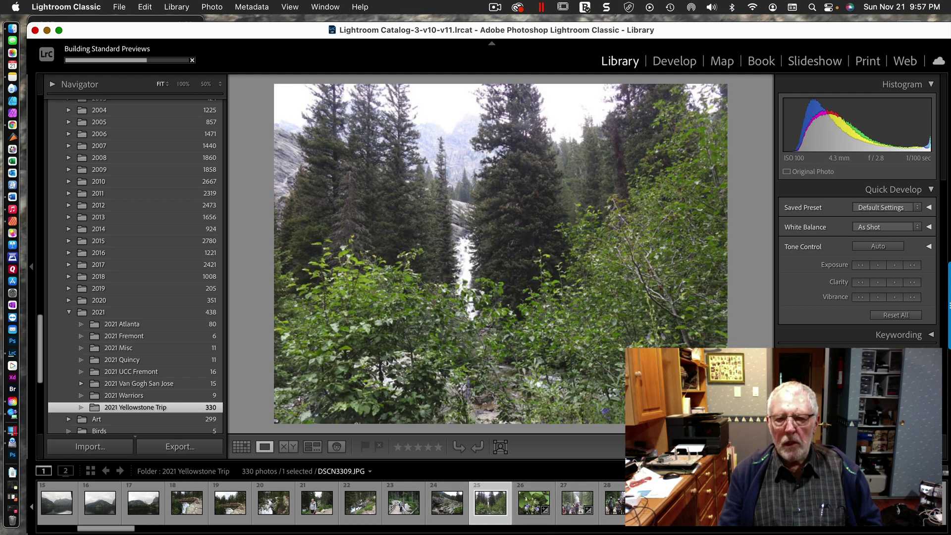
left_click(665, 505)
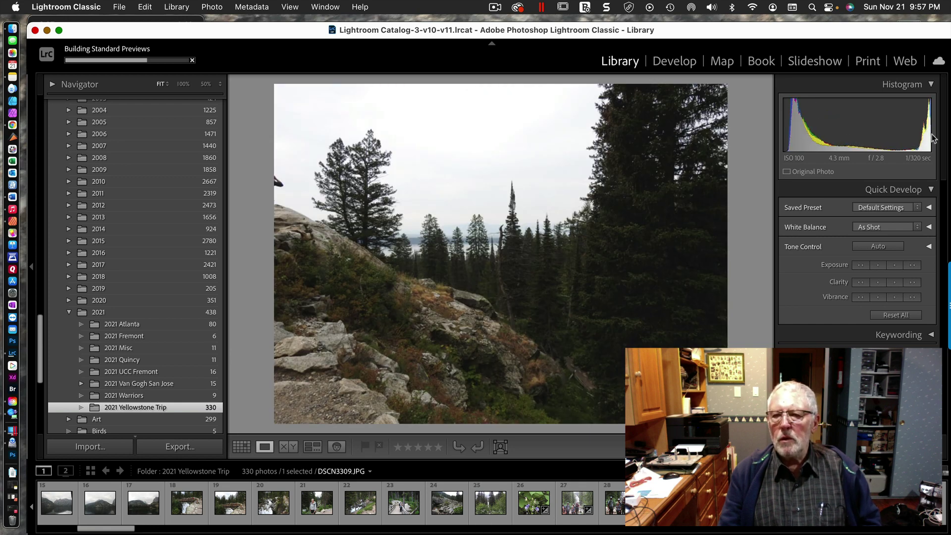
left_click(896, 283)
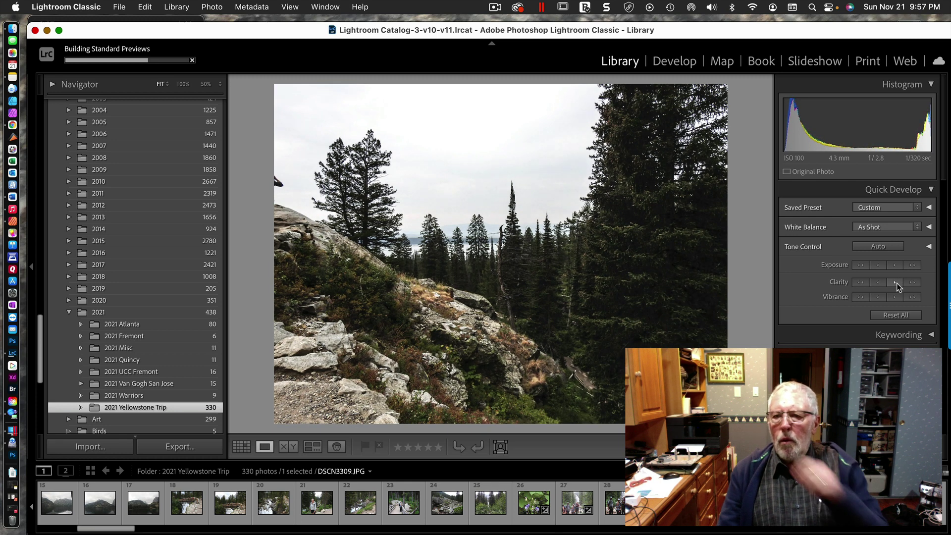
left_click(894, 297)
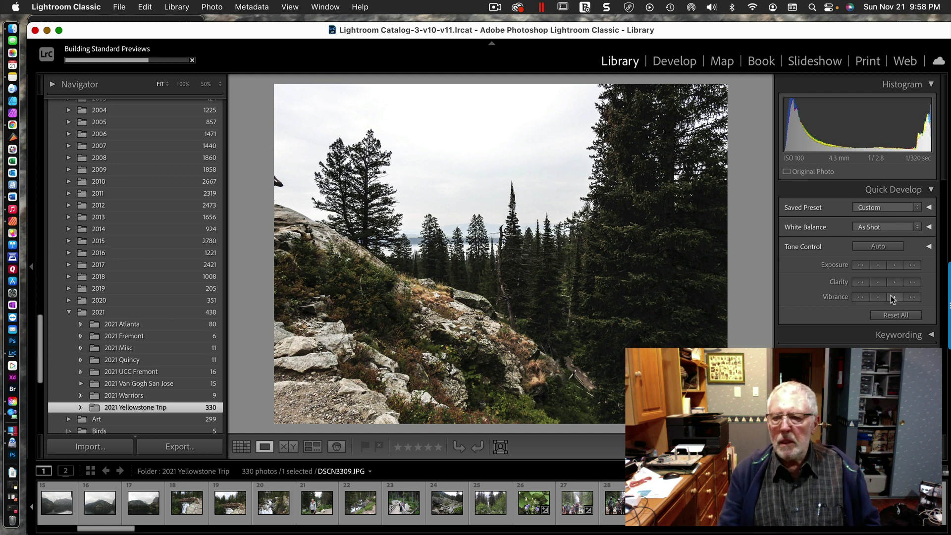
left_click(860, 298)
left_click(861, 297)
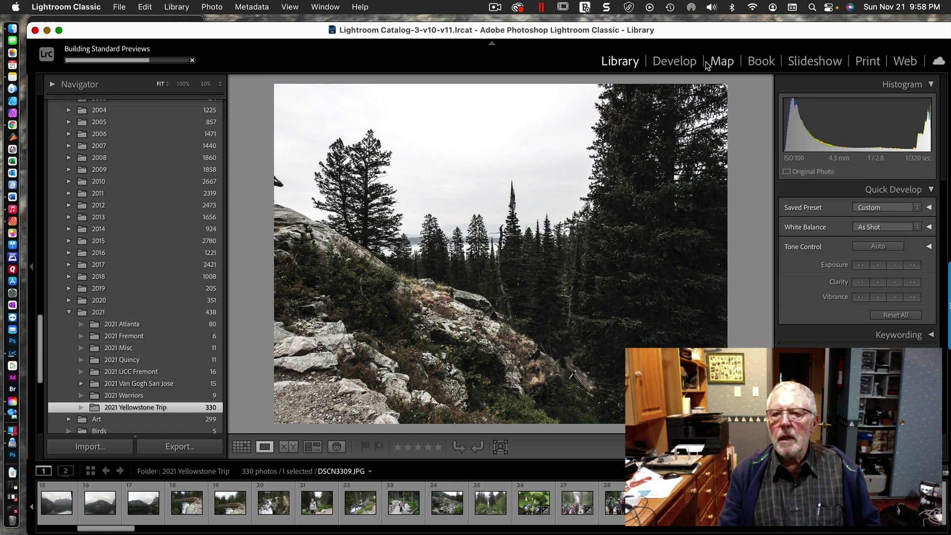
Step: Open the hillside photo for developing, raise its Exposure to +1.08 on the histogram and slightly increase Contrast
left_click(674, 61)
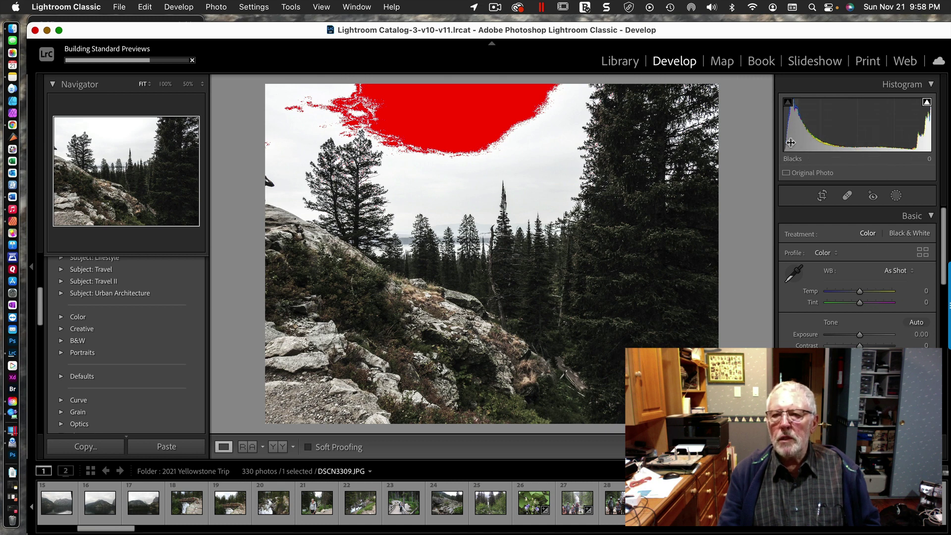
left_click_drag(825, 141, 889, 143)
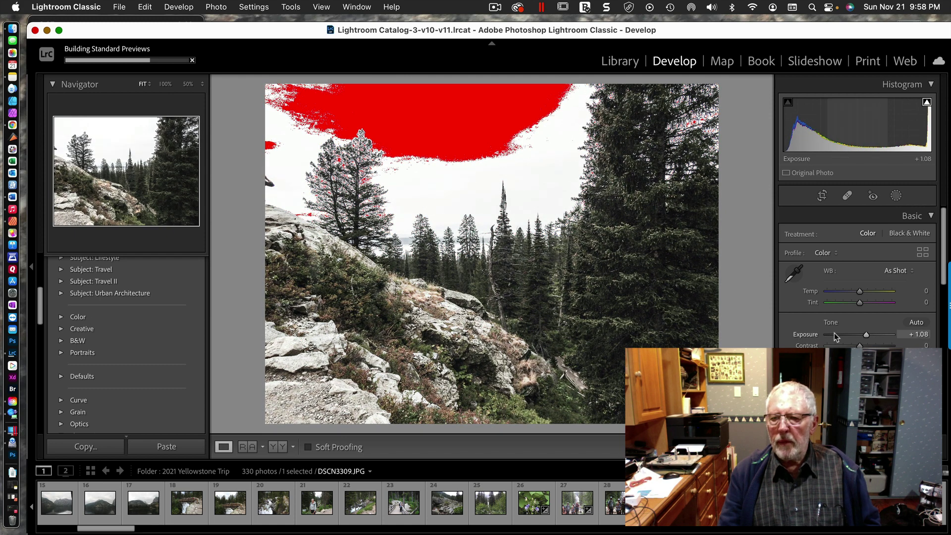
mouse_move(859, 345)
left_mouse_down()
mouse_move(834, 346)
mouse_move(865, 345)
left_mouse_up()
Step: Reset all adjustments on the hillside photo in Quick Develop and set its Exposure to +2.05 in the Develop module
left_click(620, 61)
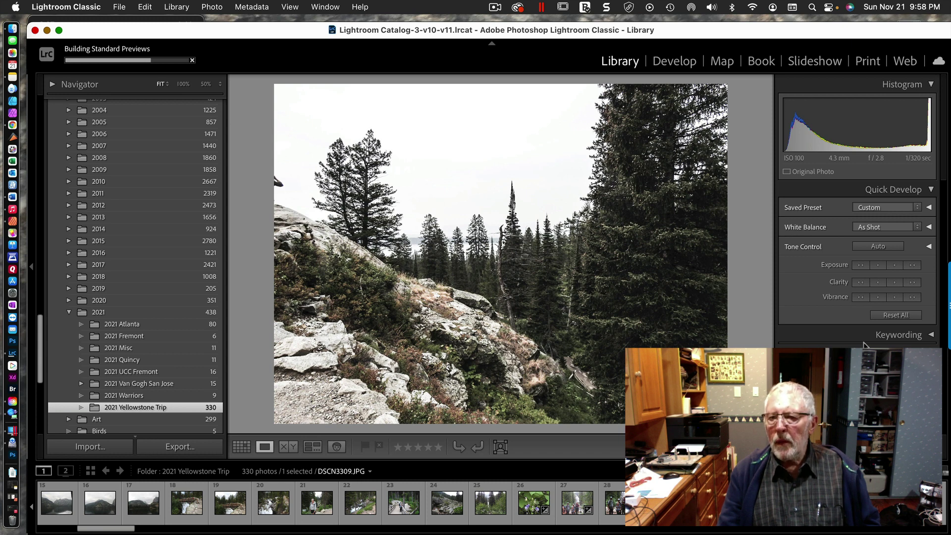
left_click(898, 315)
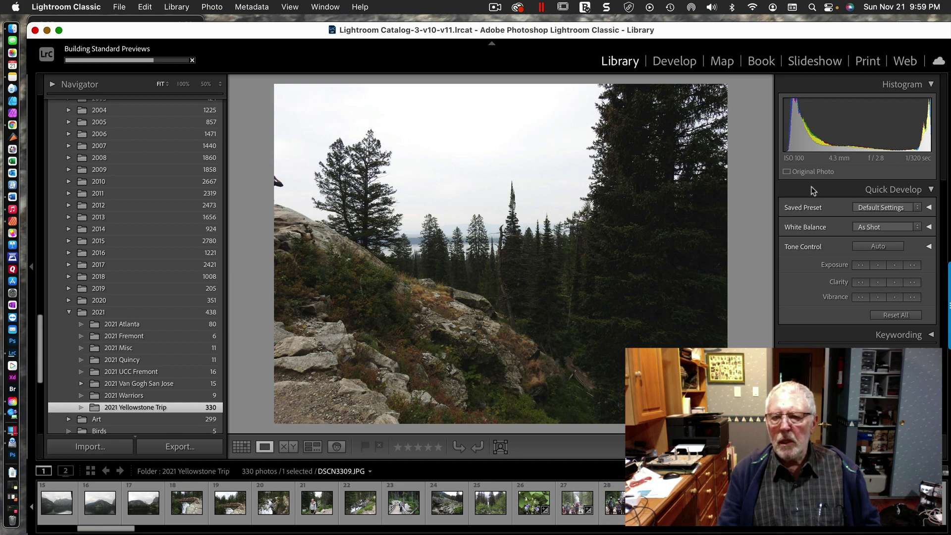
left_click(686, 64)
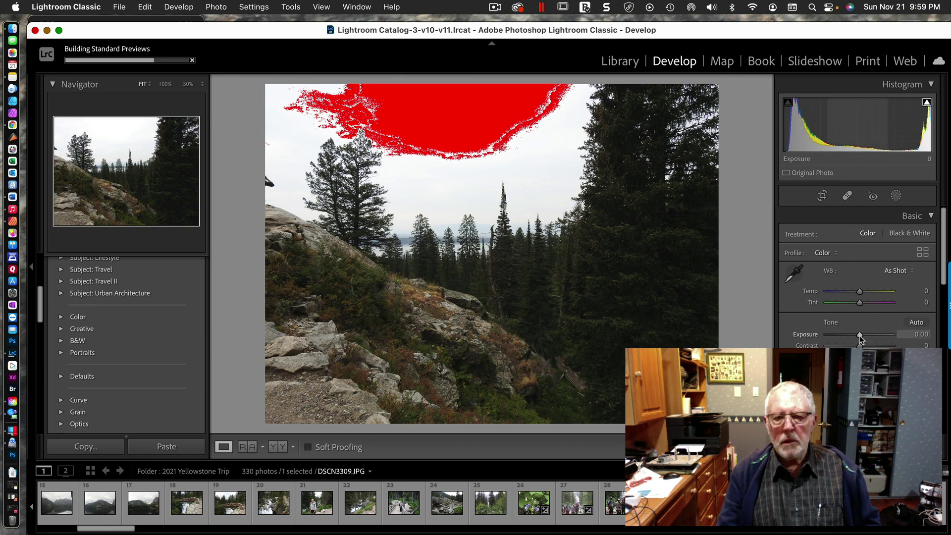
left_click_drag(861, 335, 872, 334)
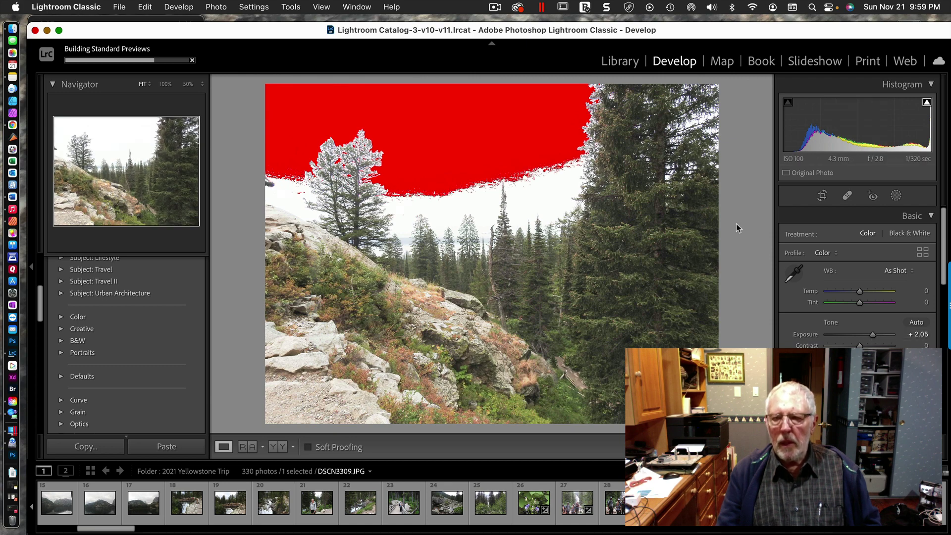
Step: Show the lake photo DSCN3310.JPG in the Library and raise its exposure by 2.31 in small Quick Develop increments
left_click(620, 61)
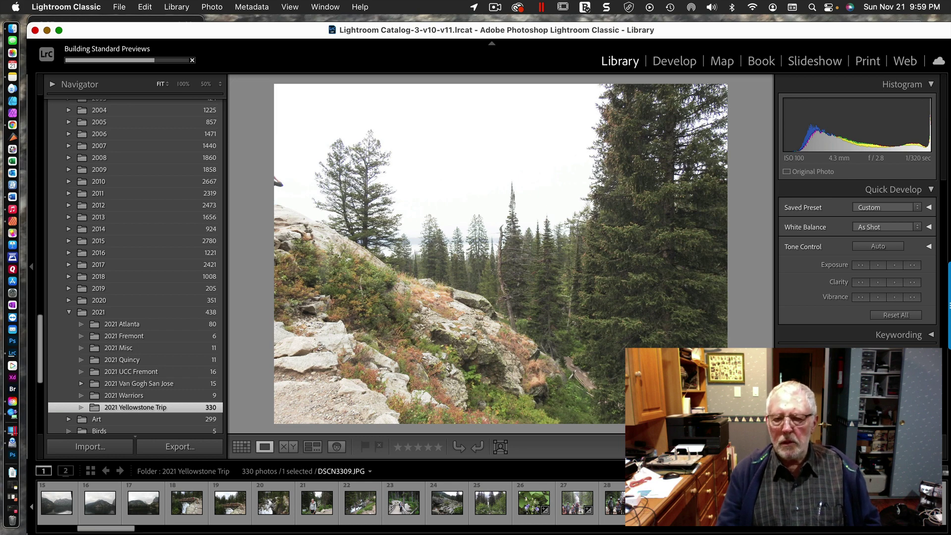
key("Left")
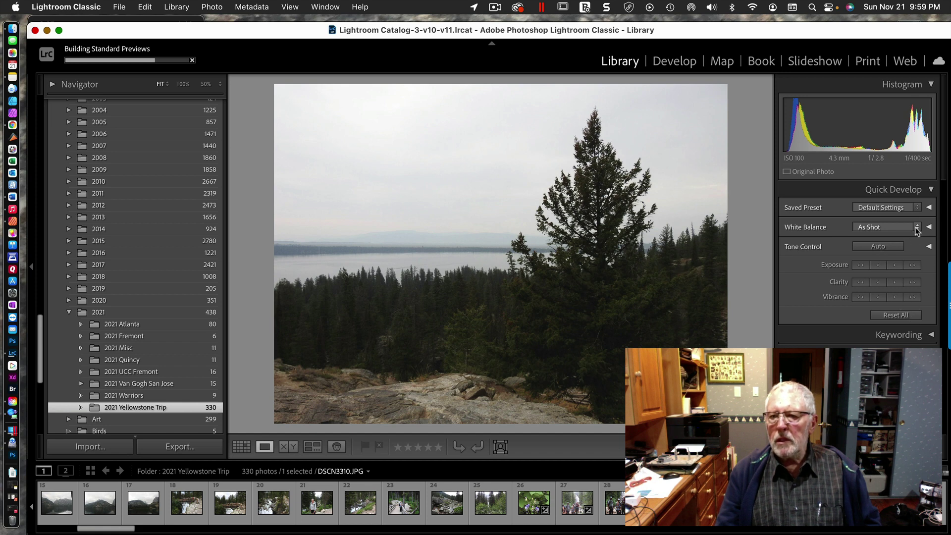
left_click(896, 266)
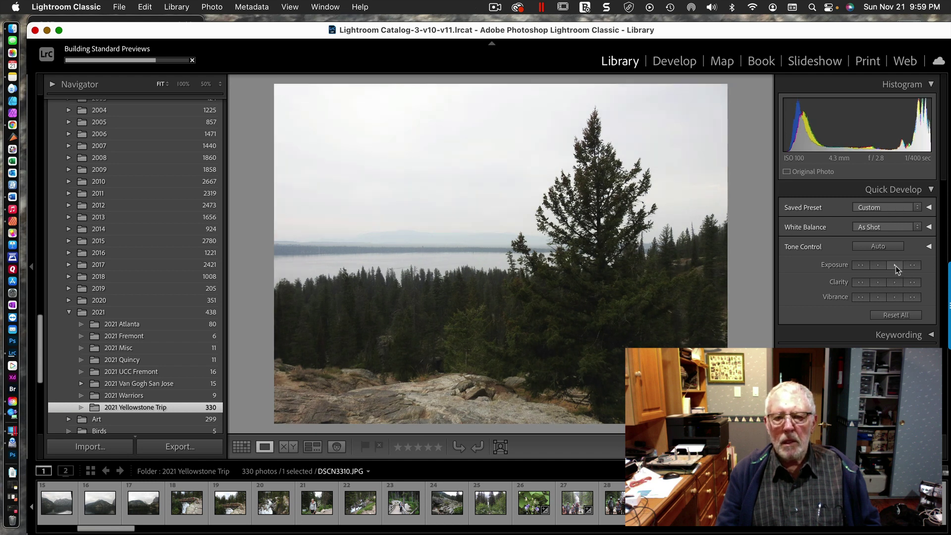
left_click(895, 266)
left_click(896, 266)
left_click(896, 265)
left_click(896, 266)
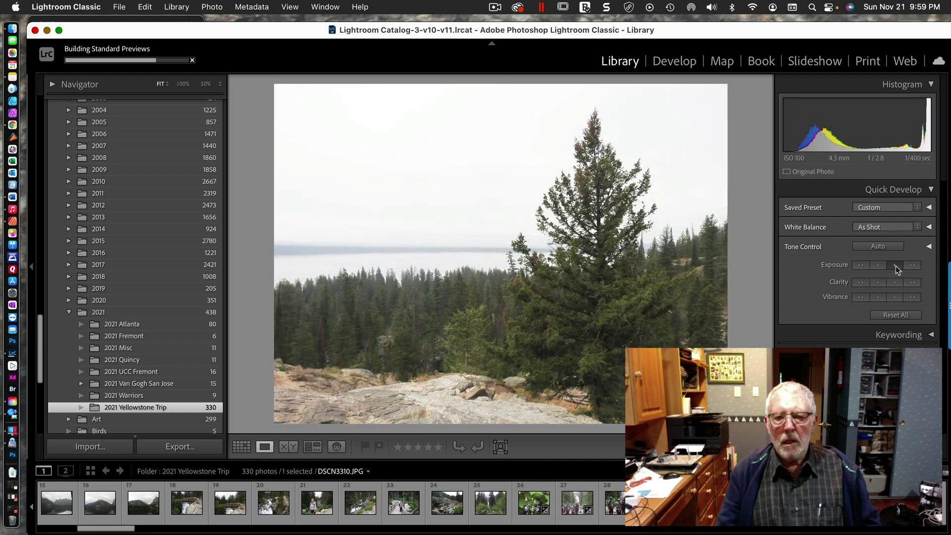
left_click(896, 266)
left_click(896, 266)
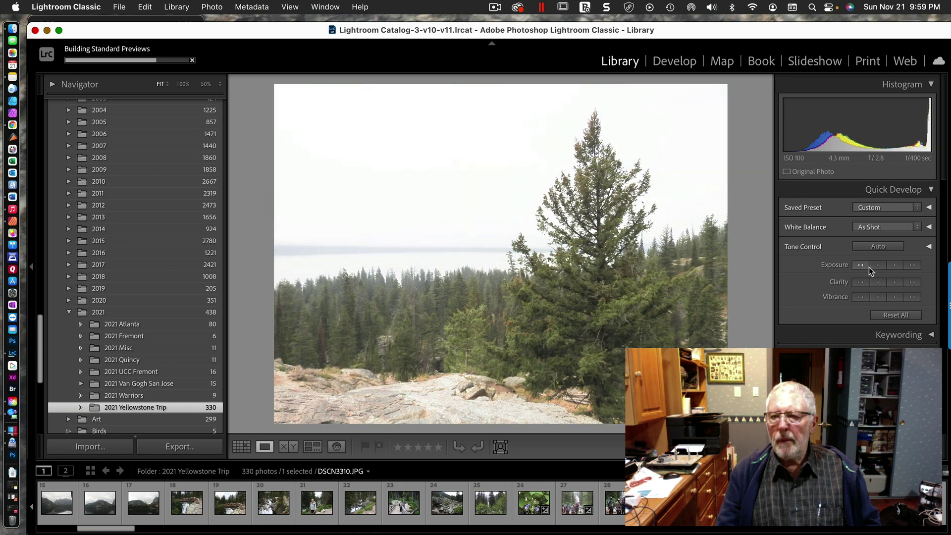
Step: In the Develop module, set the lake photo's Exposure to +2.50 and Contrast to +3, and darken its bright tones on the histogram
left_click(670, 61)
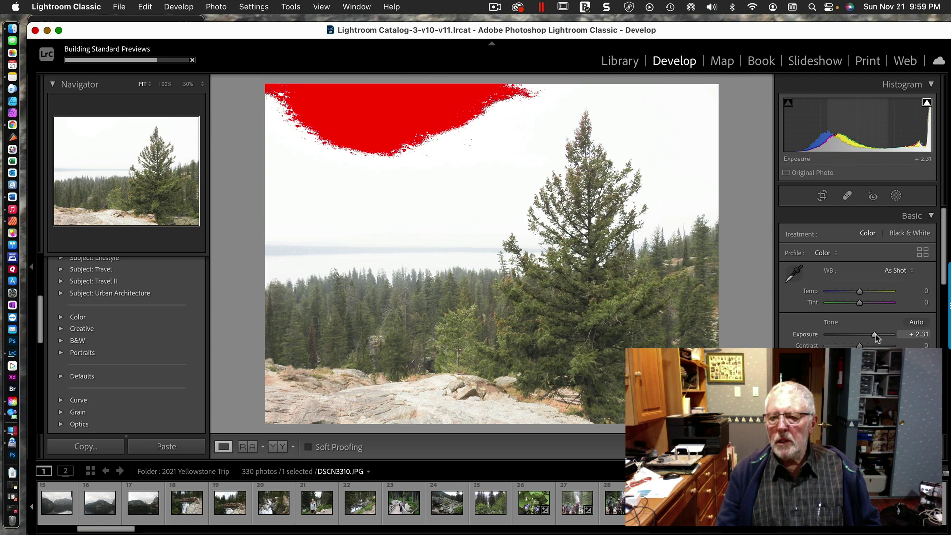
mouse_move(876, 334)
left_mouse_down()
mouse_move(883, 332)
mouse_move(848, 345)
mouse_move(860, 345)
left_mouse_up()
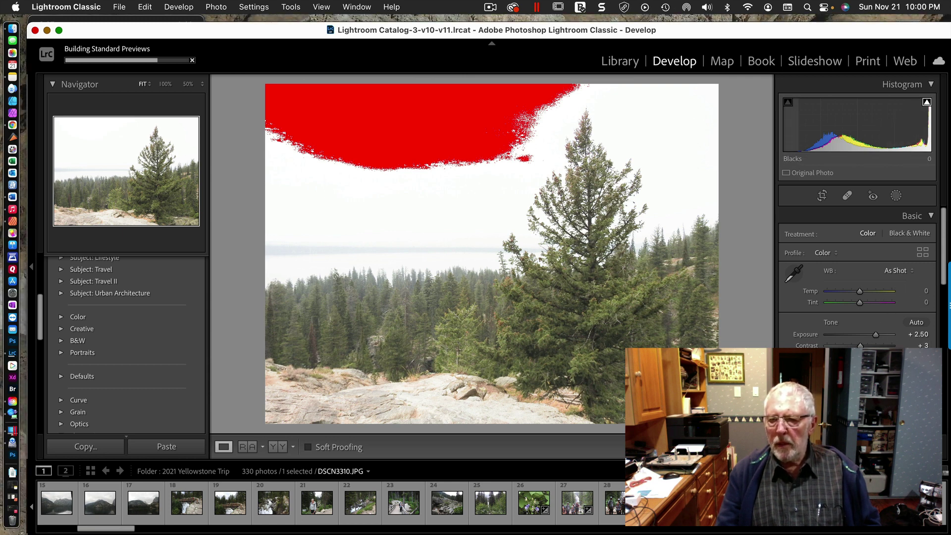
left_click_drag(914, 123, 877, 124)
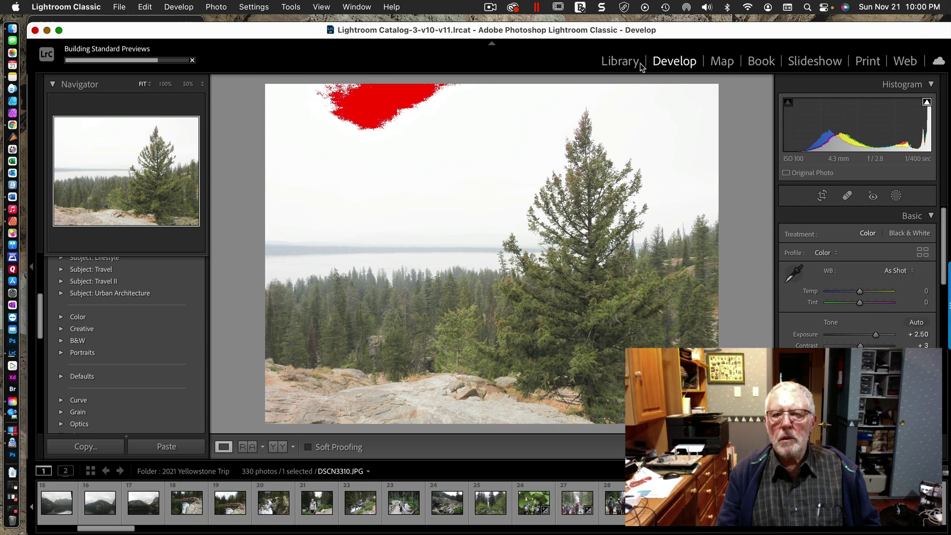
Step: Show the hiking trail photo DSCN3312.JPG in the Library and brighten it with a small Quick Develop exposure increase
left_click(620, 61)
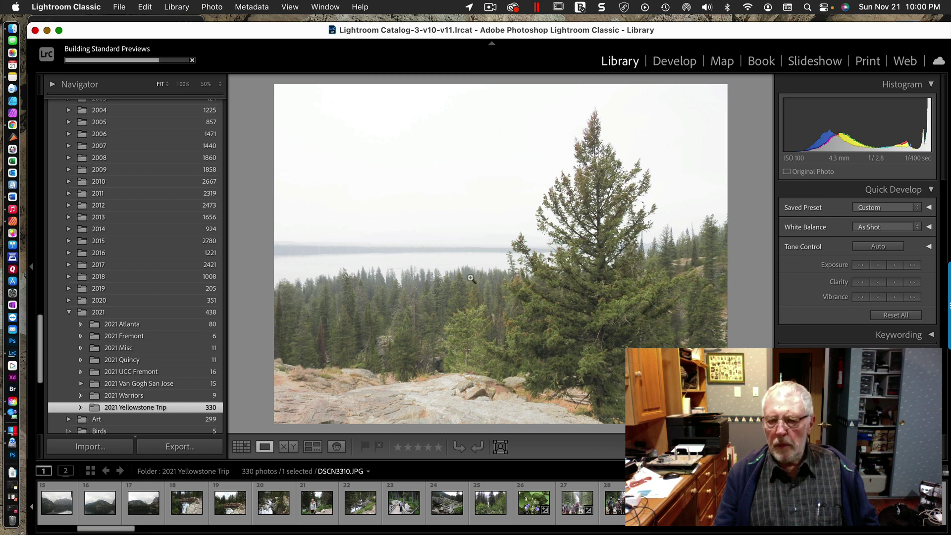
key("Right")
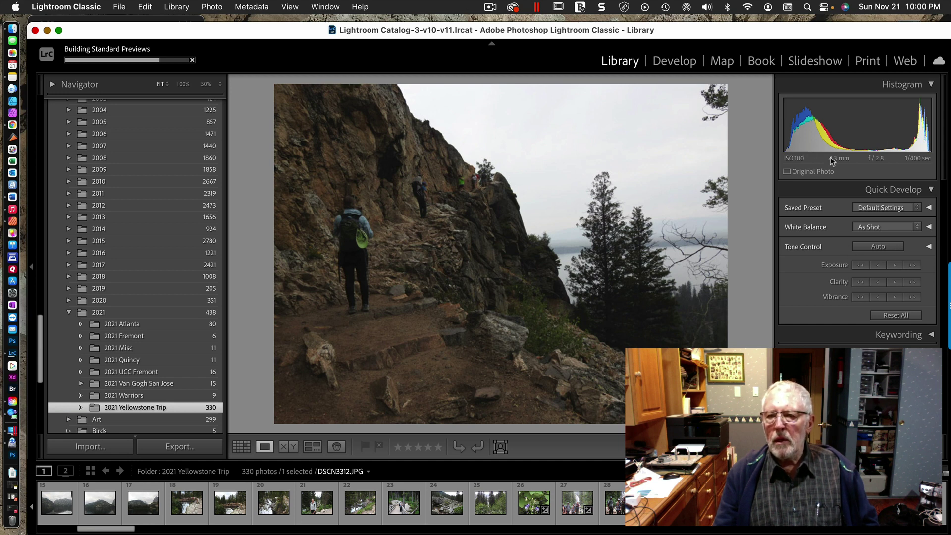
left_click(897, 266)
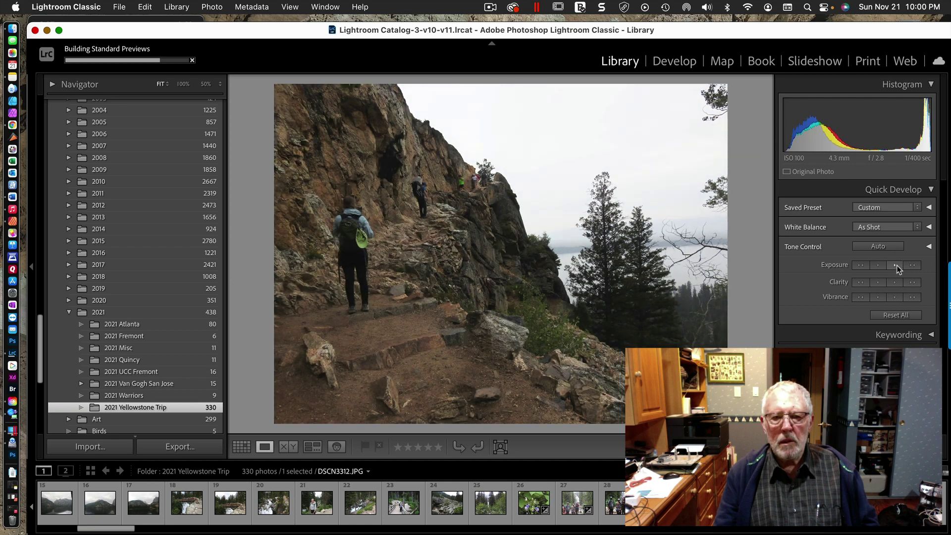
Step: Raise the hiking trail photo's exposure further in small Quick Develop increments, stepping it down and back up once to compare
left_click(896, 266)
left_click(897, 266)
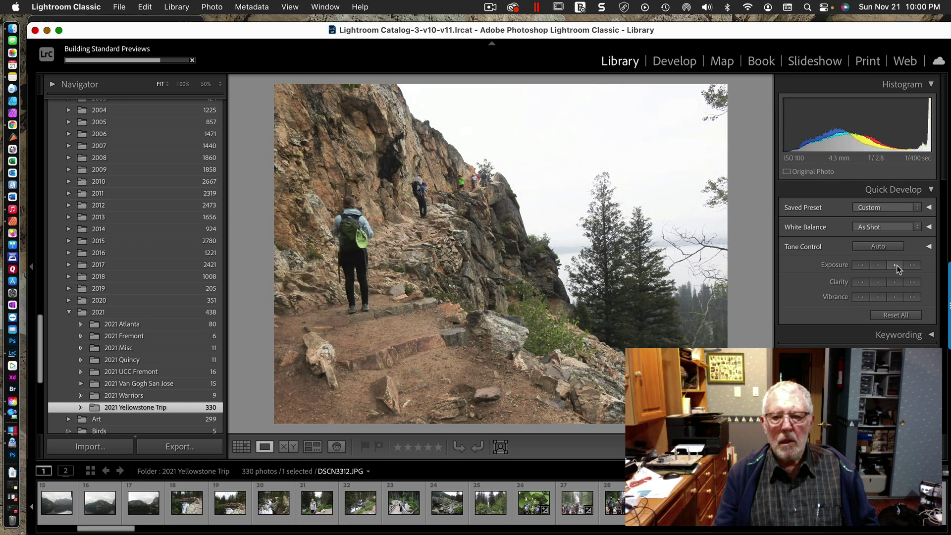
left_click(897, 265)
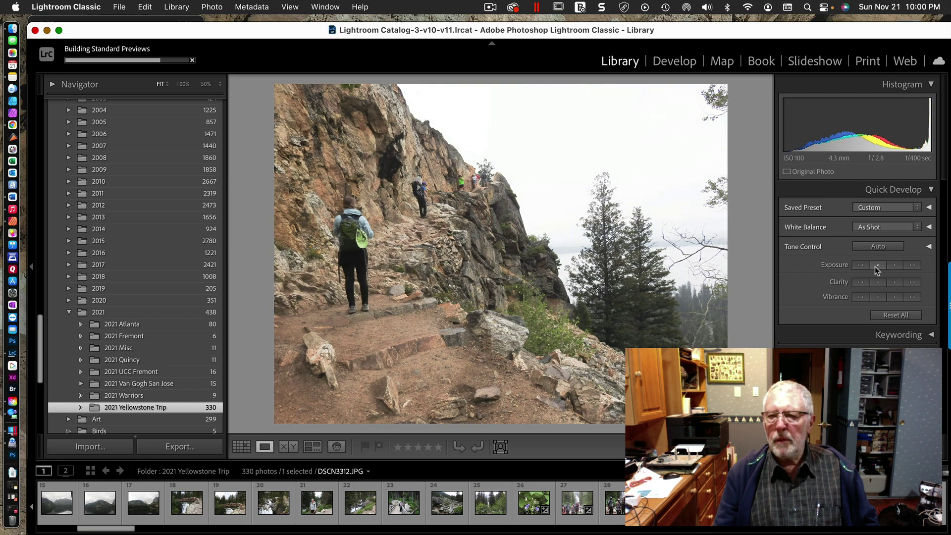
left_click(878, 266)
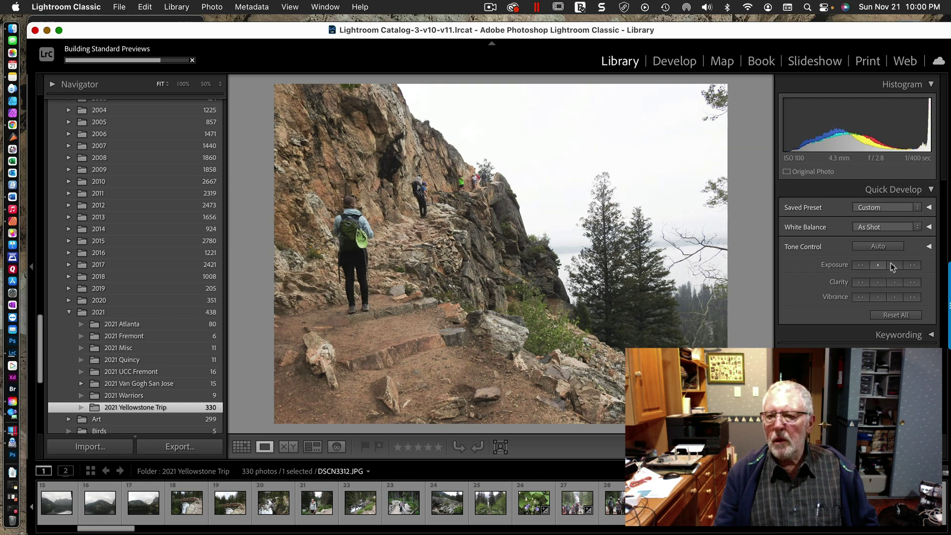
left_click(894, 265)
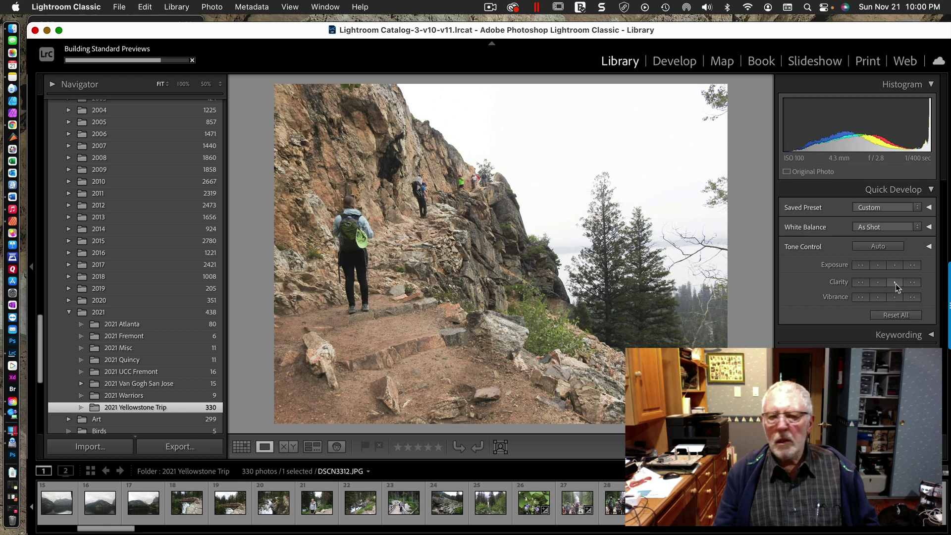
Step: Increase the hiking trail photo's Clarity by three small Quick Develop increments
left_click(896, 282)
left_click(896, 283)
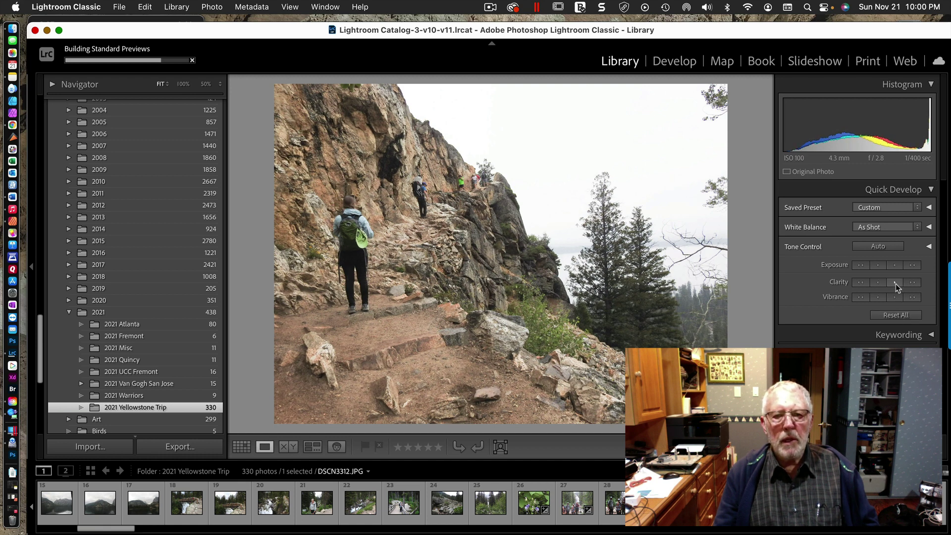
left_click(896, 283)
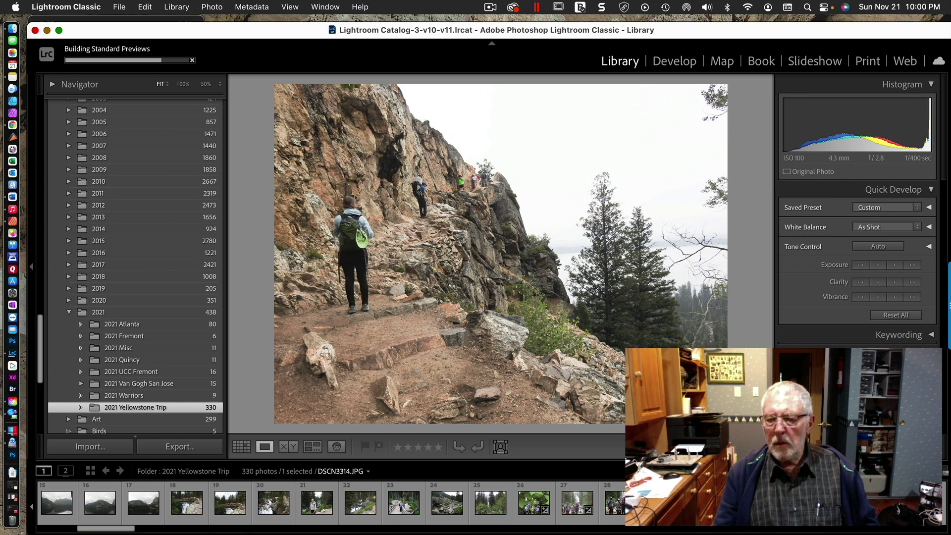
Step: Show the backpacker photo DSCN3314.JPG in the Library and raise its exposure by 1.32 in small Quick Develop increments
left_click(752, 503)
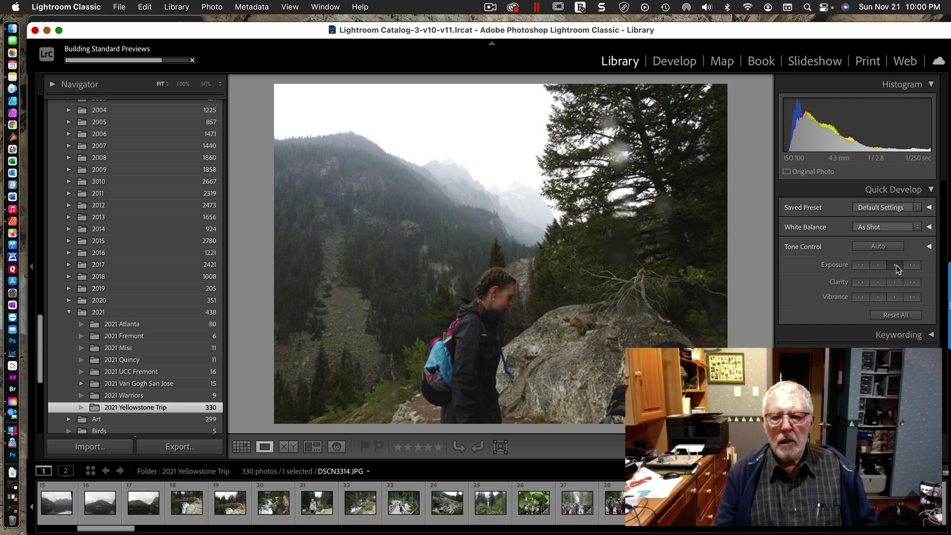
left_click(896, 266)
left_click(896, 266)
left_click(896, 266)
left_click(896, 265)
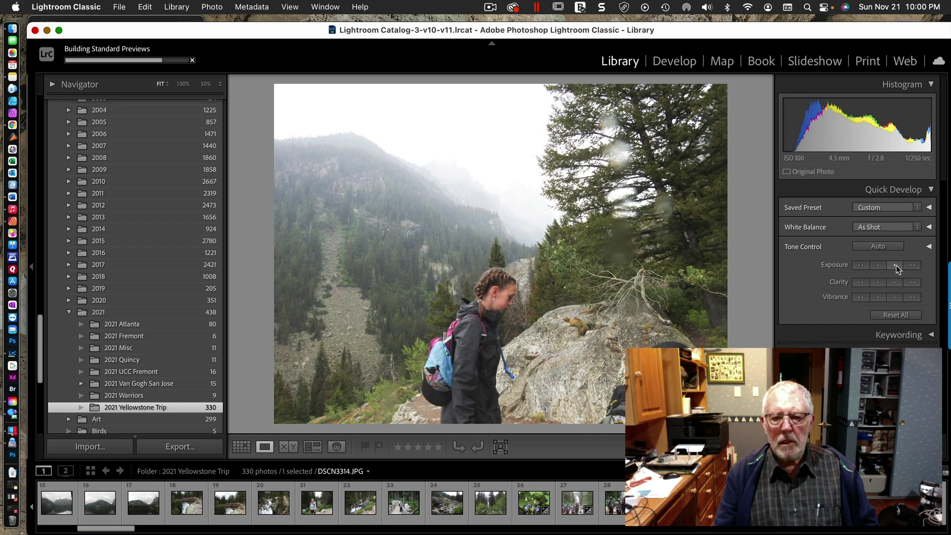
left_click(896, 266)
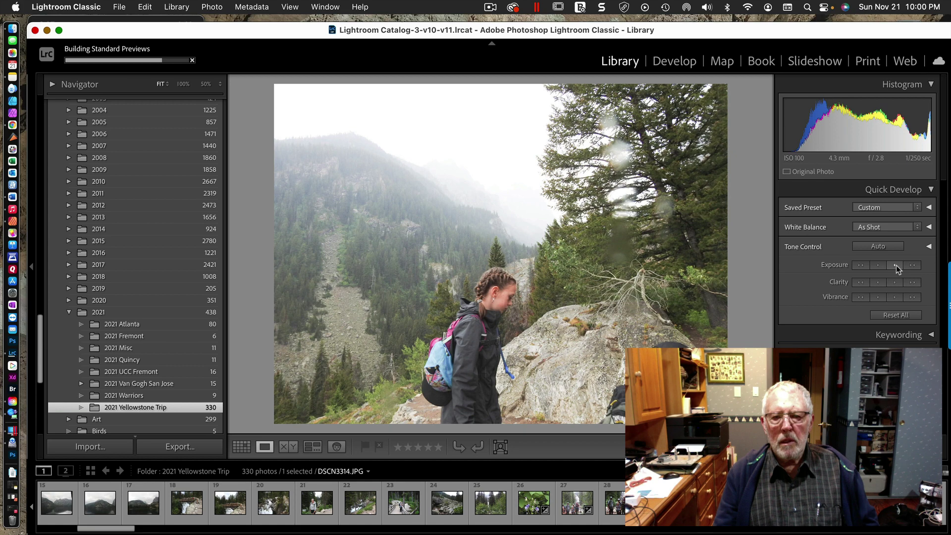
left_click(878, 265)
left_click(879, 265)
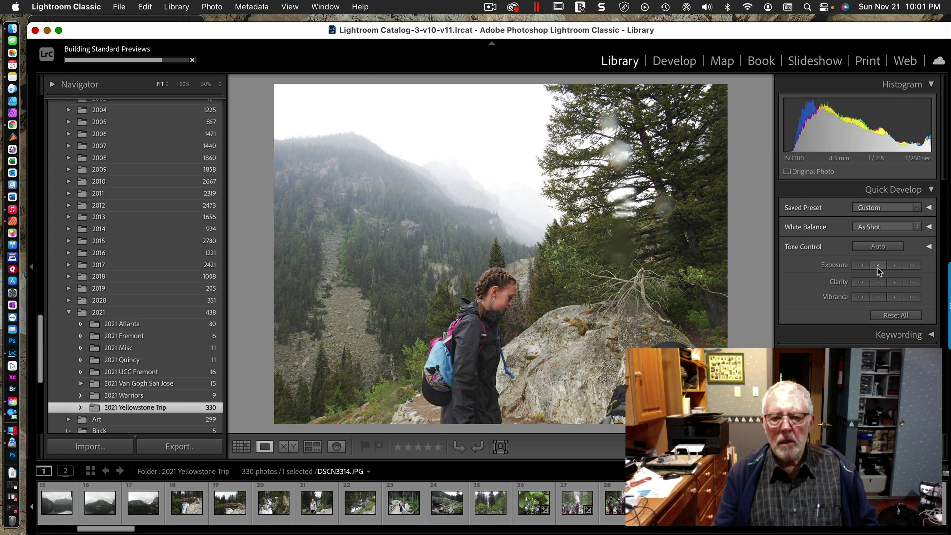
left_click(897, 265)
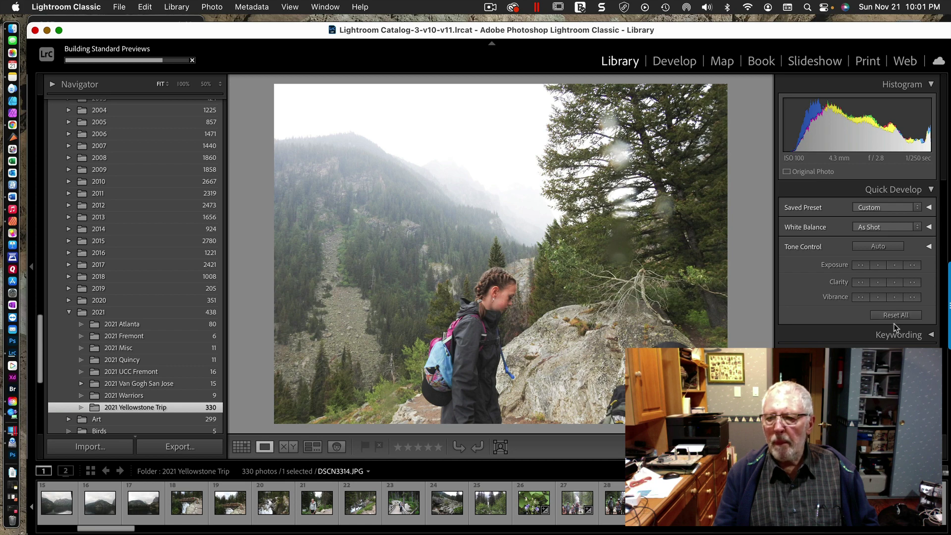
Step: In the Develop module, set the backpacker photo's Temp to +19 and Tint to +16, and slightly darken its tones
left_click(677, 61)
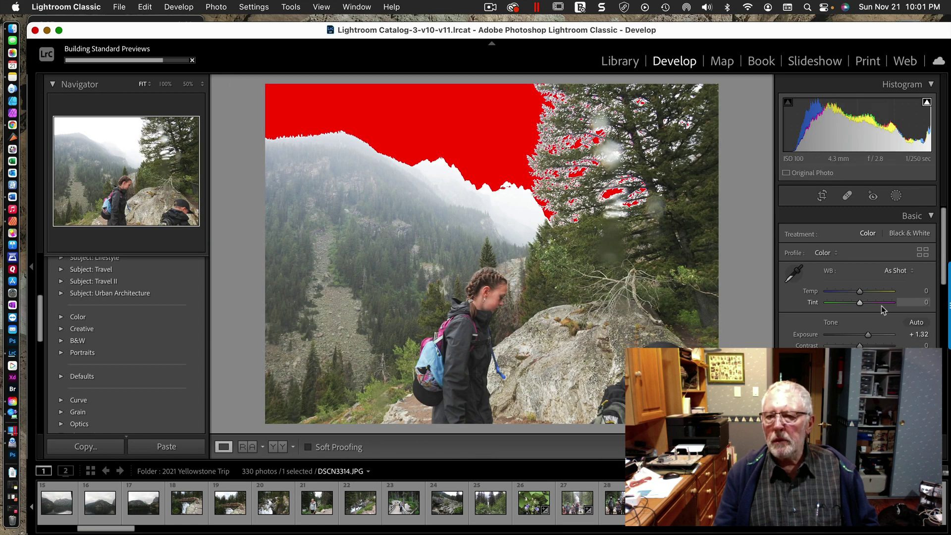
mouse_move(860, 304)
left_mouse_down()
mouse_move(835, 306)
mouse_move(878, 300)
mouse_move(865, 300)
mouse_move(887, 287)
mouse_move(848, 297)
mouse_move(870, 296)
left_mouse_up()
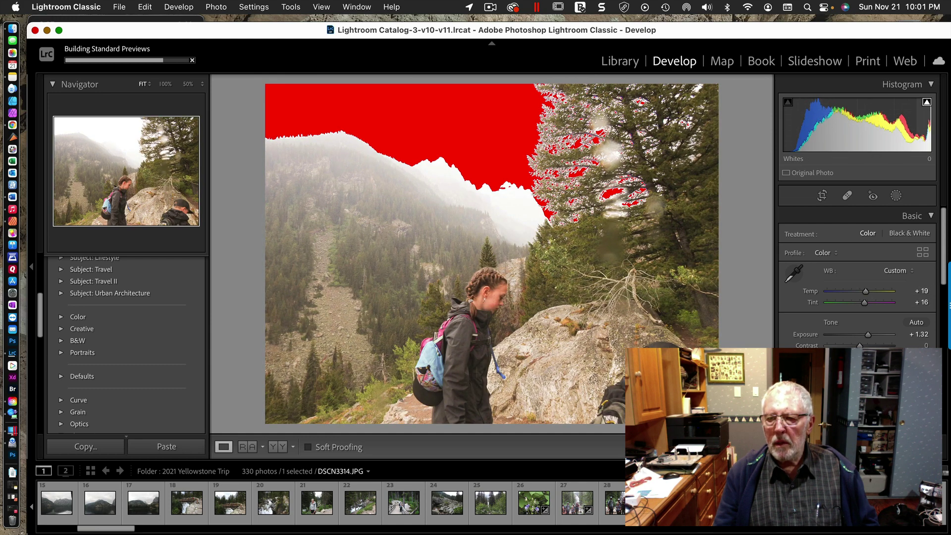
left_click_drag(860, 371, 835, 383)
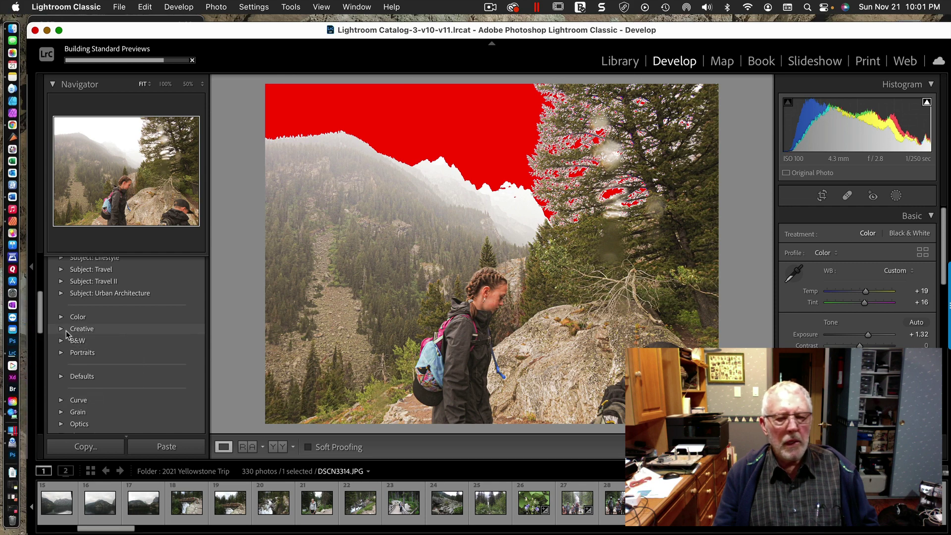
Step: Show the rushing stream photo DSCN3300.JPG in the Library and brighten it by three small Quick Develop exposure increments
left_click(619, 64)
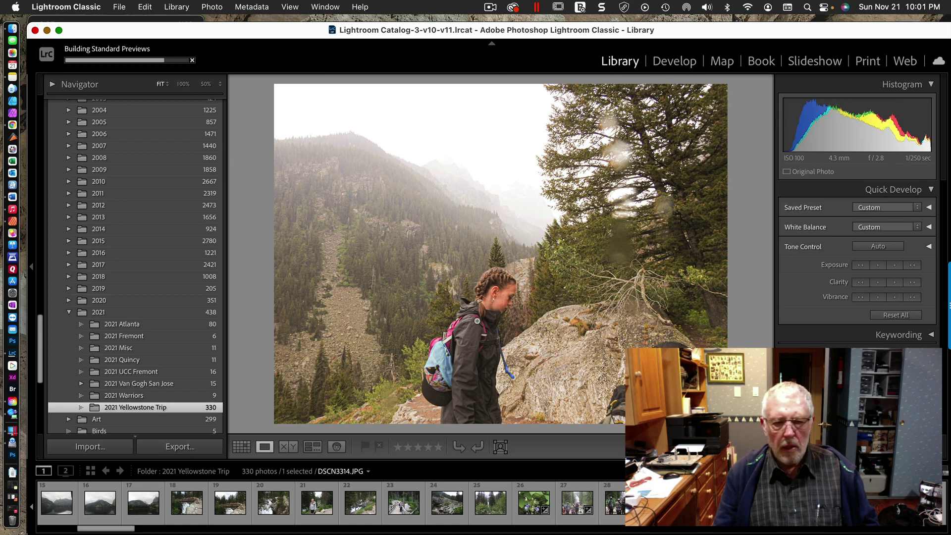
left_click(280, 510)
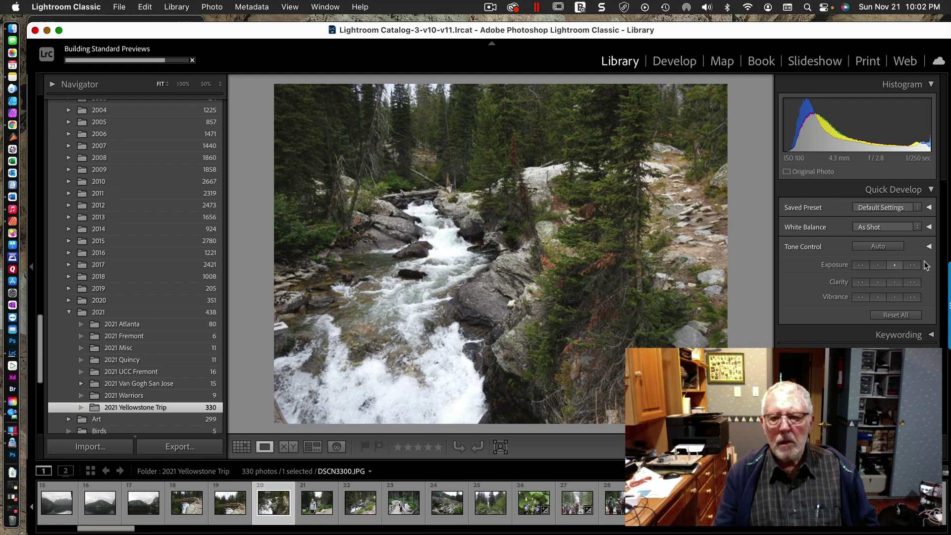
left_click(897, 265)
left_click(896, 266)
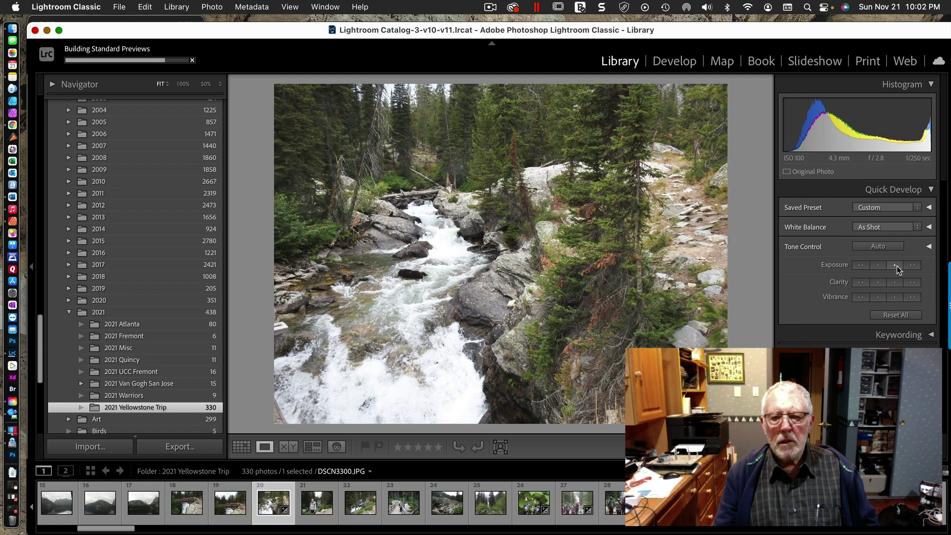
left_click(896, 265)
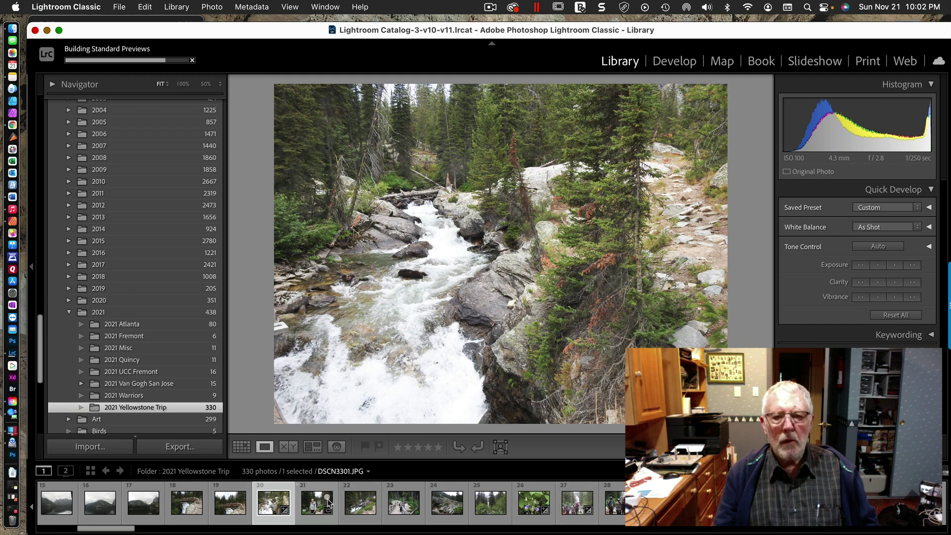
Step: Show the mountain lake photo DSCN3297.JPG and strongly brighten its dark shoreline with small Quick Develop exposure increments
left_click(145, 510)
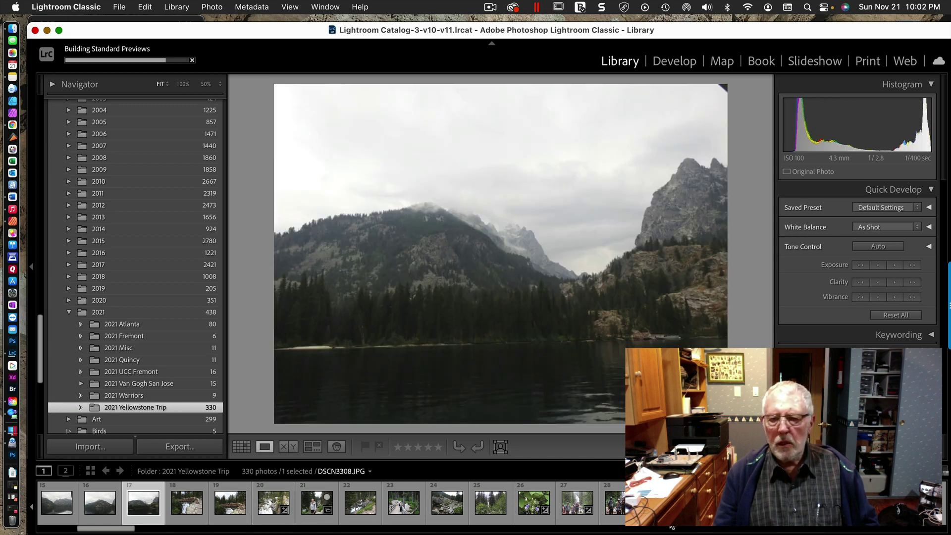
left_click(896, 265)
left_click(896, 265)
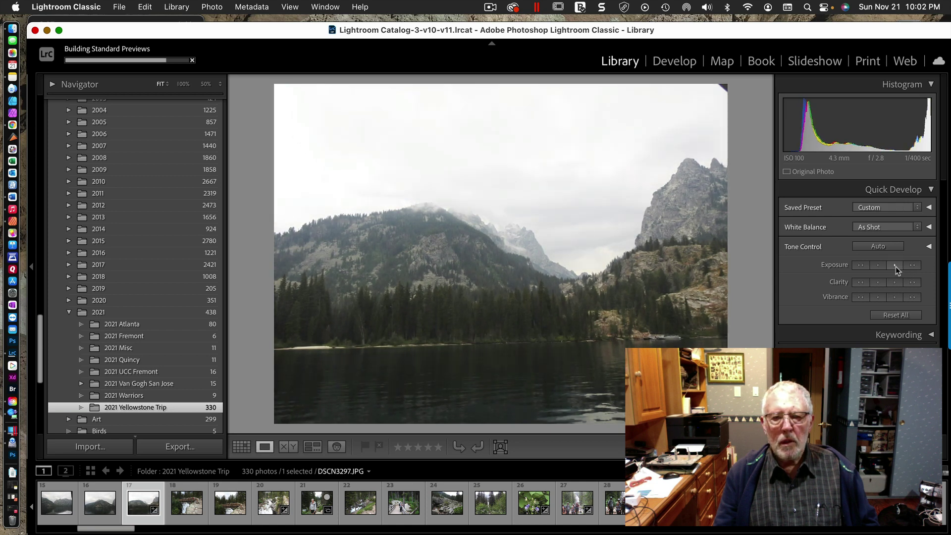
left_click(896, 266)
left_click(896, 267)
left_click(896, 266)
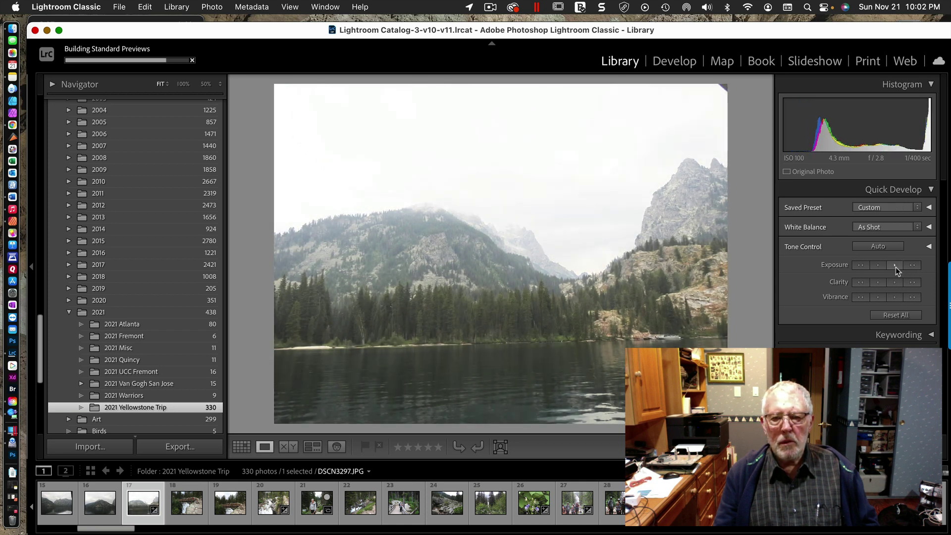
left_click(896, 266)
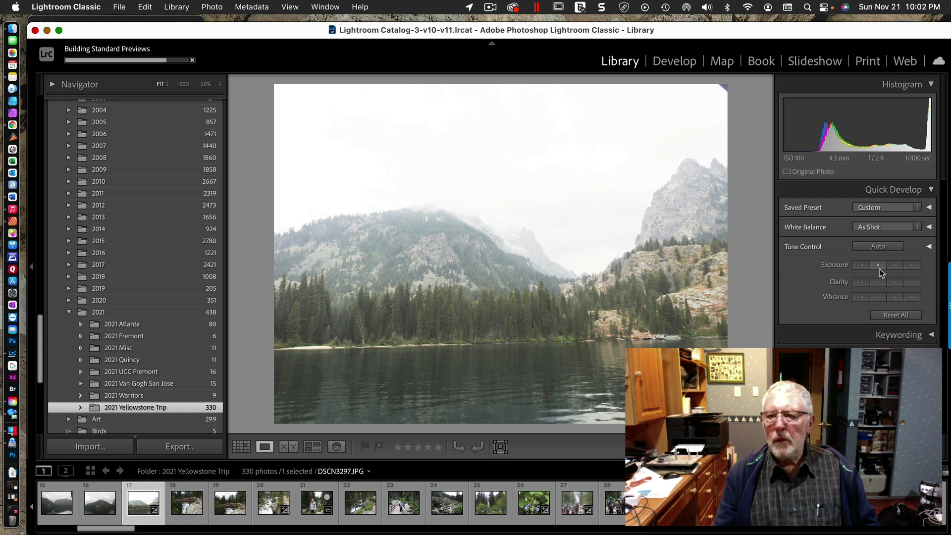
left_click(879, 268)
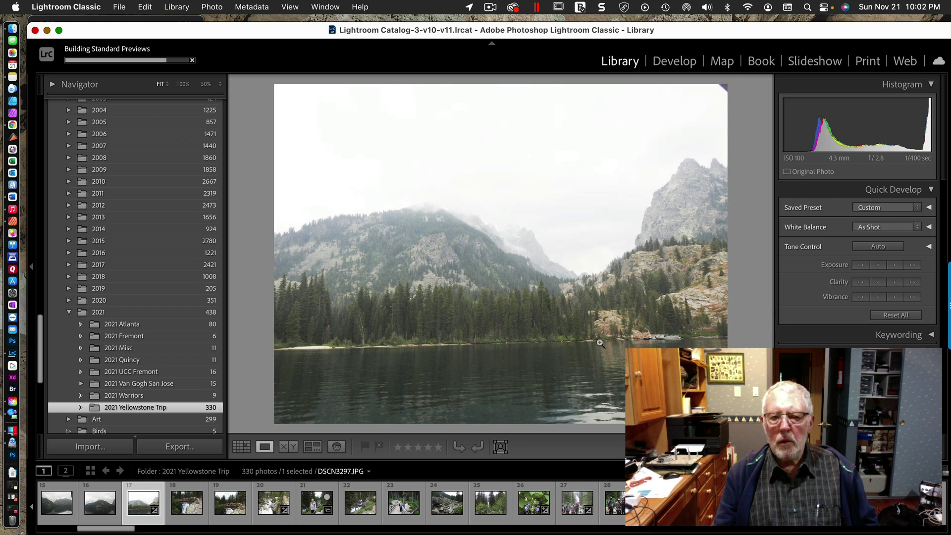
left_click(894, 266)
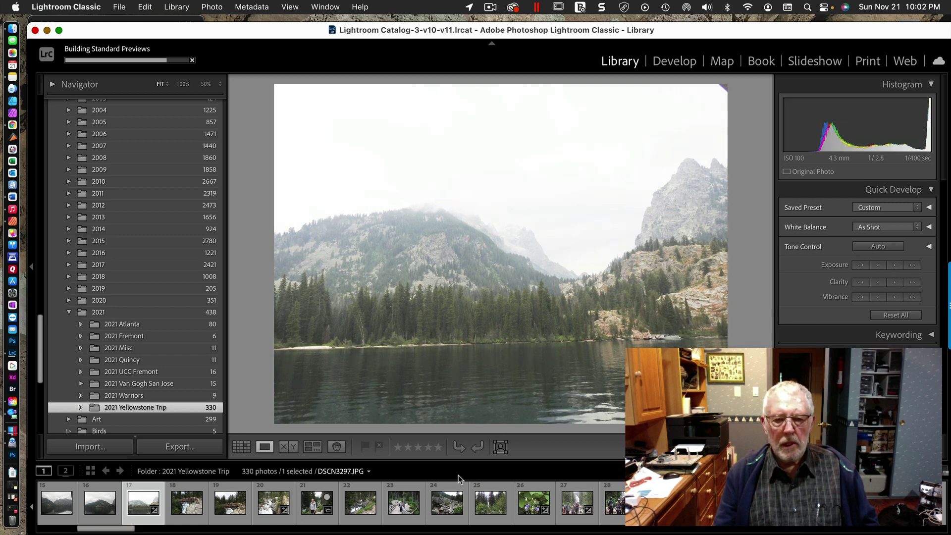
Step: Show the peak and lake photo DSCN3296.JPG and brighten it with small Quick Develop exposure increments, stepping back one increment at the end
left_click(97, 512)
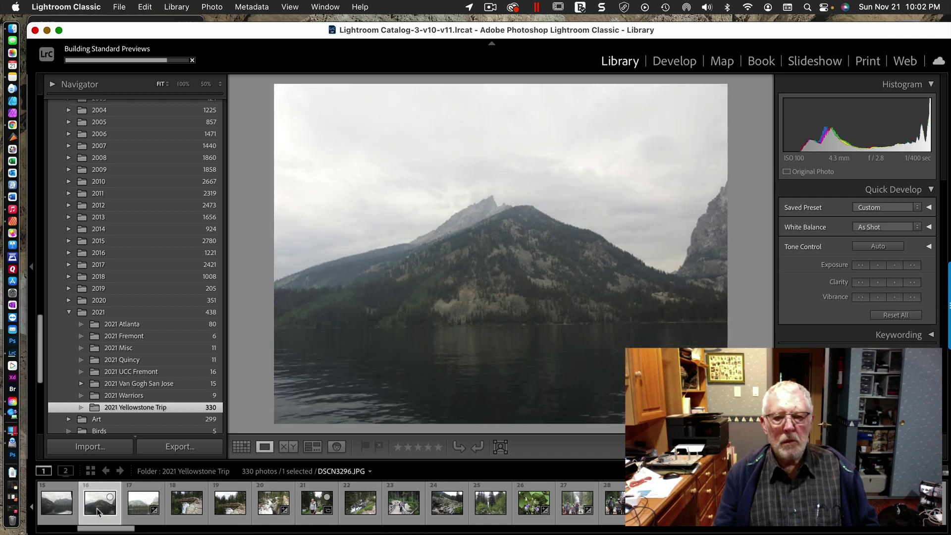
left_click(895, 266)
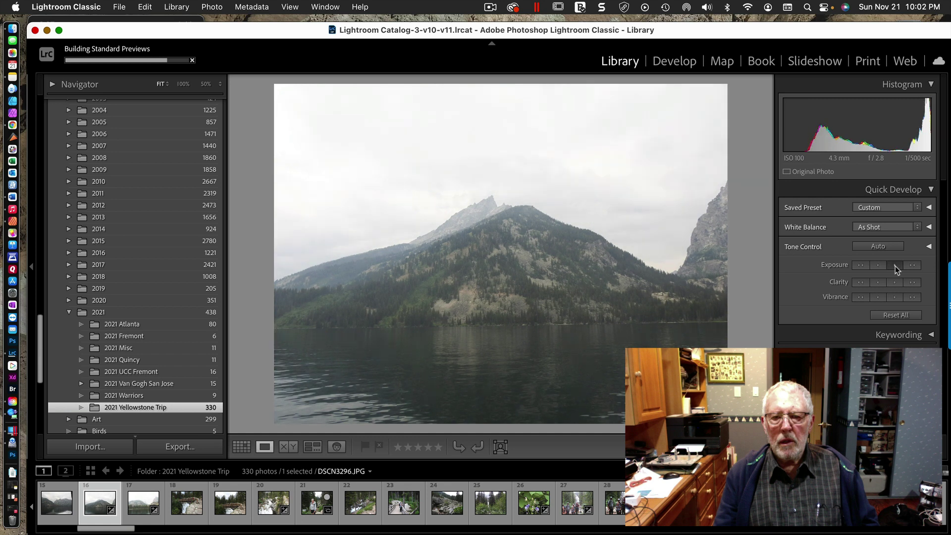
left_click(896, 266)
left_click(895, 266)
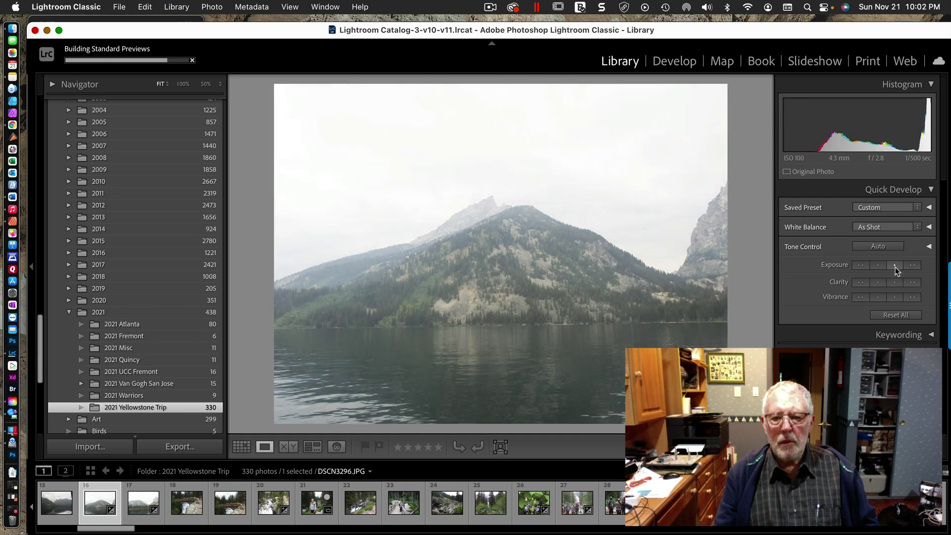
left_click(880, 268)
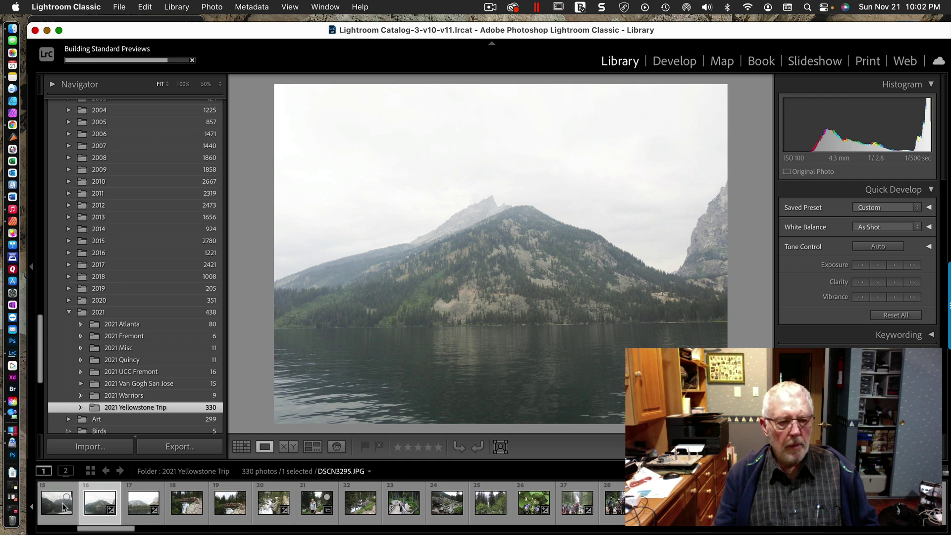
Step: Show the boat wake photo DSCN3295.JPG and raise its exposure by 0.99 in three small Quick Develop increments
left_click(63, 507)
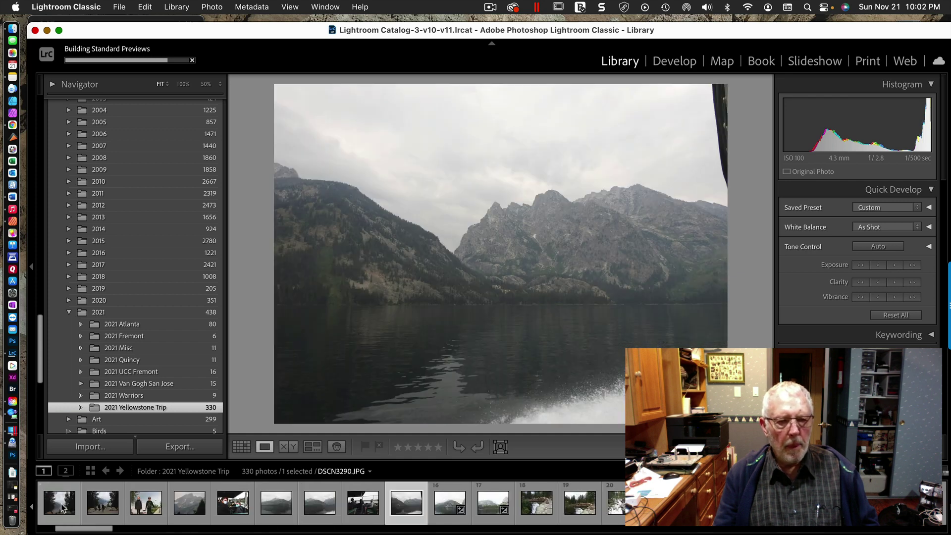
left_click(899, 265)
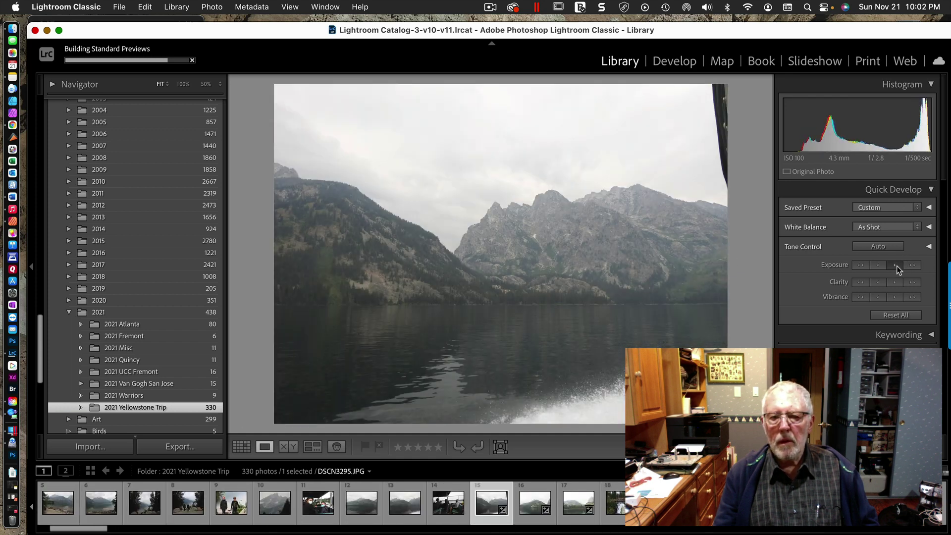
left_click(897, 266)
left_click(897, 266)
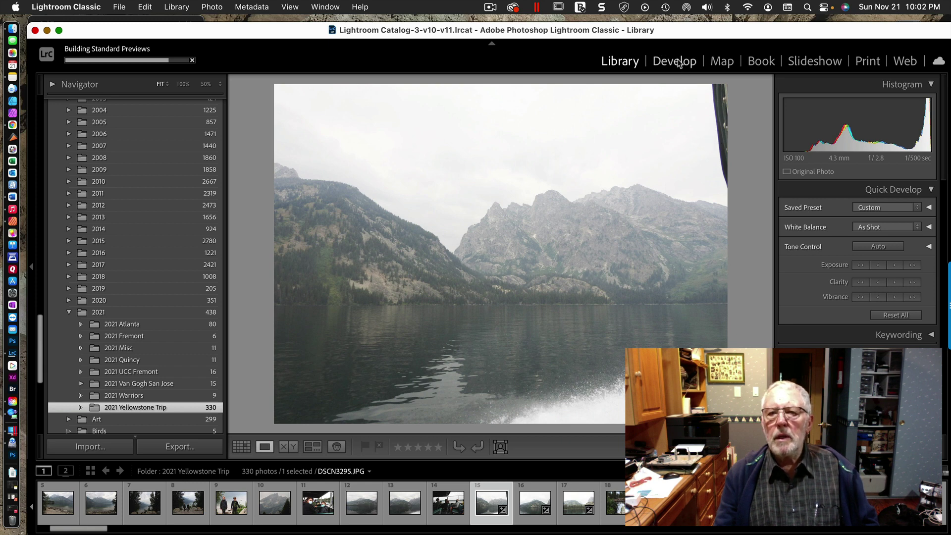
Step: In the Develop module, crop the boat wake photo to remove the dark object at its right edge and trim its top slightly
left_click(678, 62)
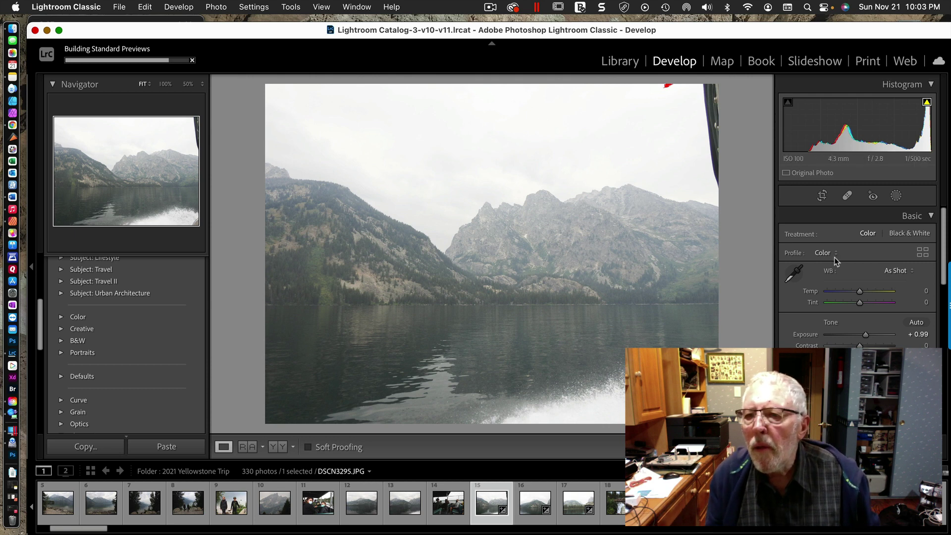
left_click(823, 197)
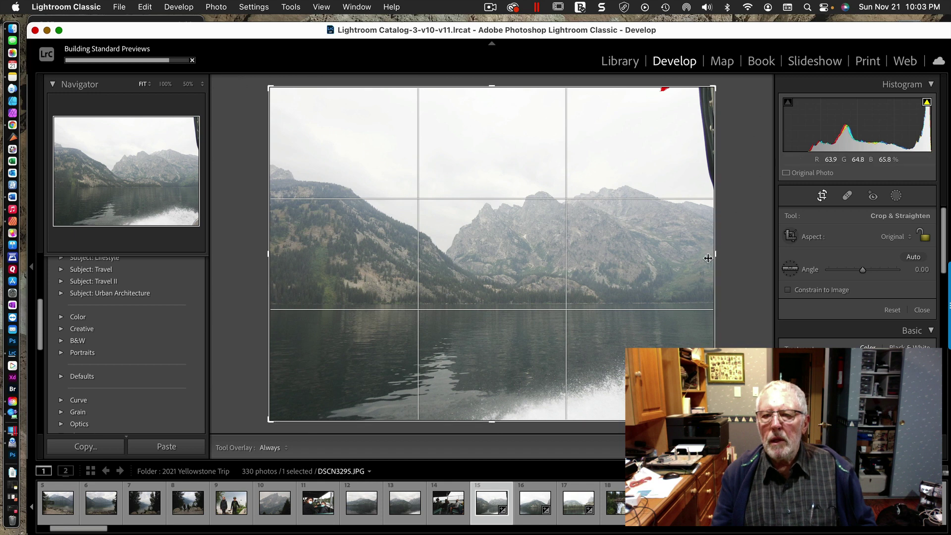
left_click_drag(716, 255, 707, 255)
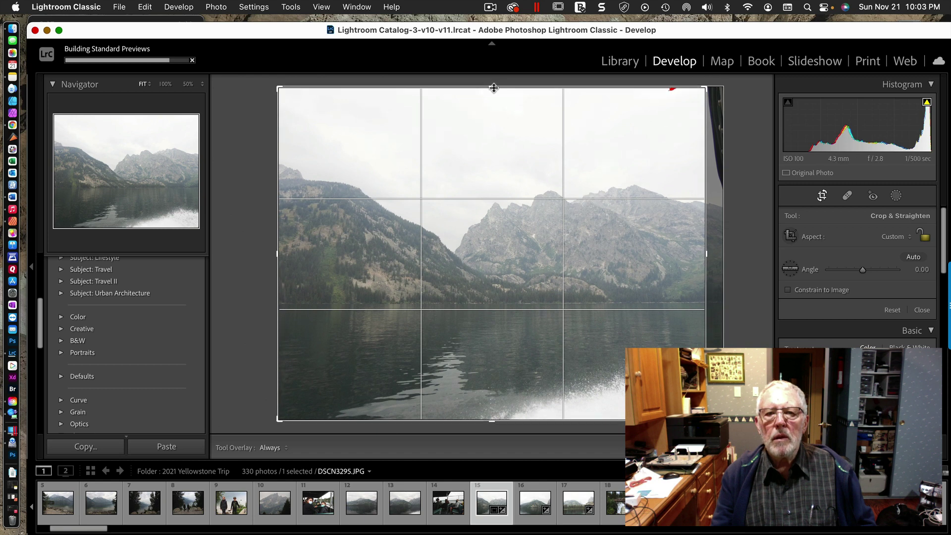
left_click_drag(494, 88, 494, 90)
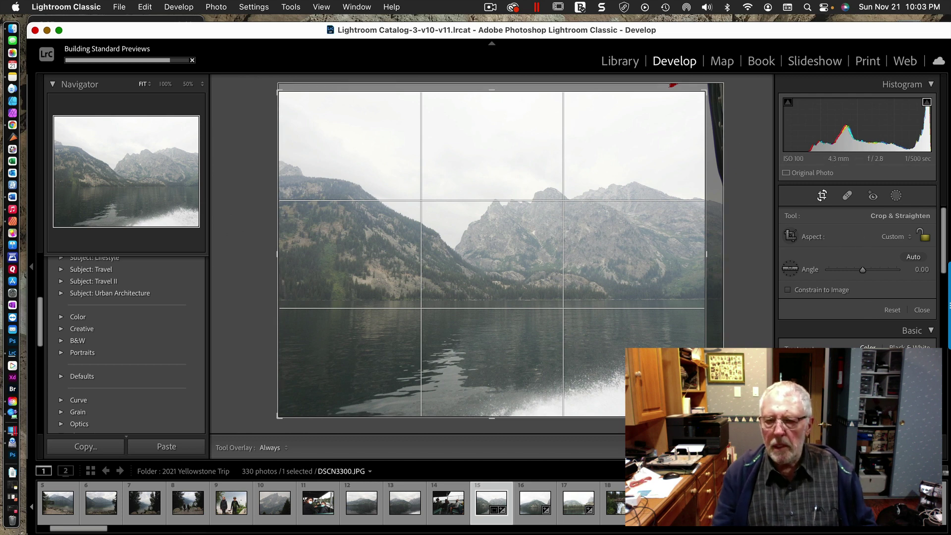
key("Return")
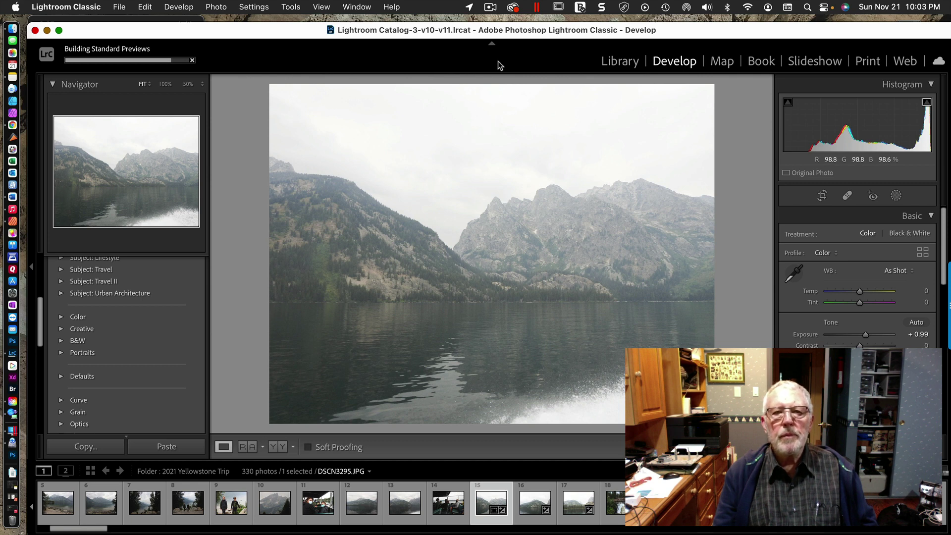
left_click(490, 7)
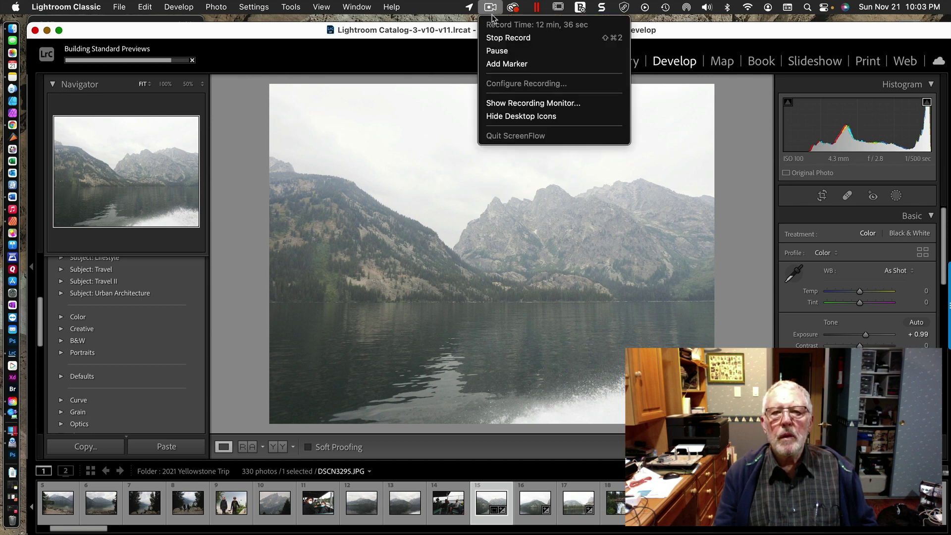